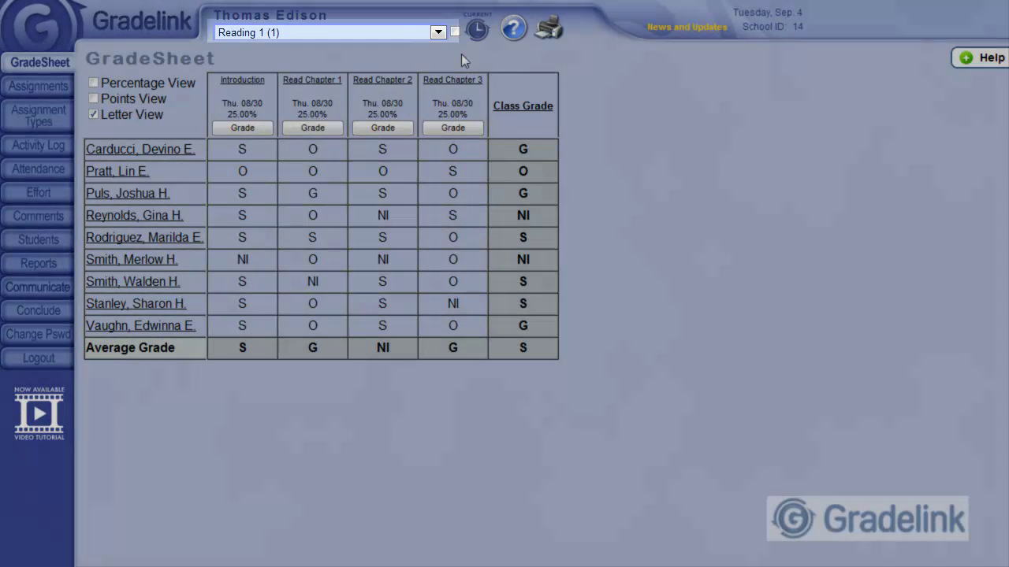
Conclude the Reading 1 class and acknowledge the conclusion.
left_click(438, 32)
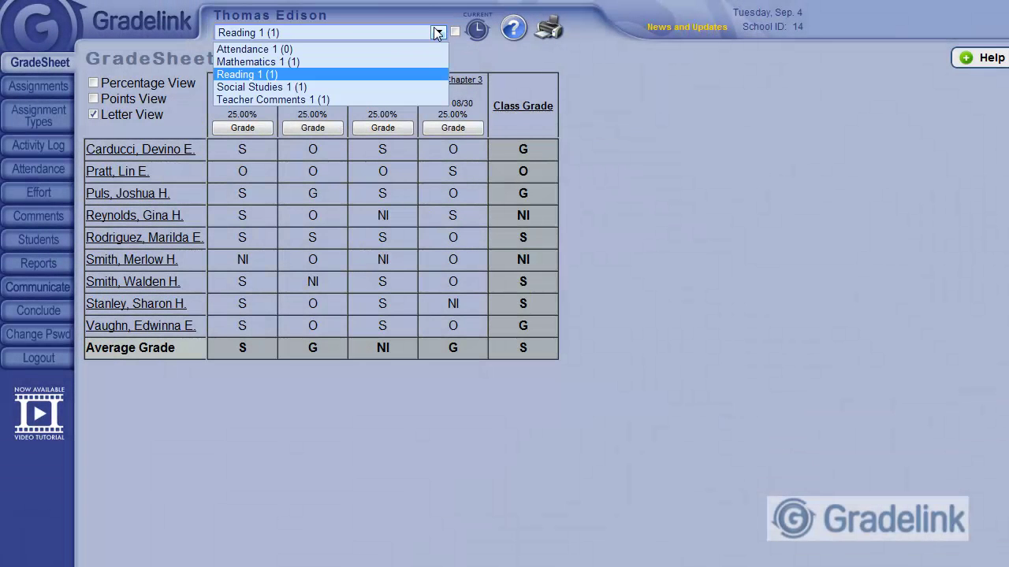
left_click(425, 35)
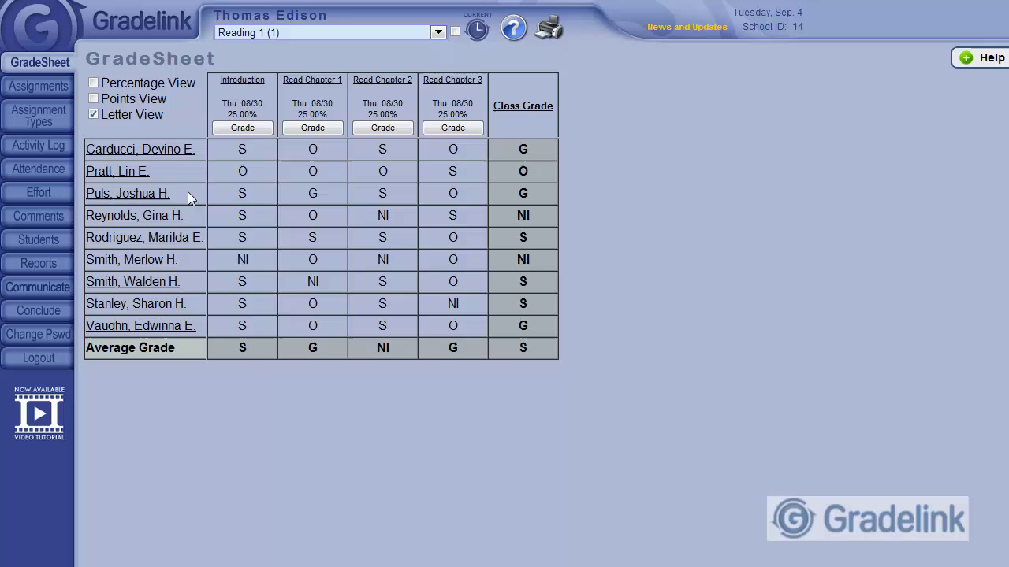
left_click(39, 311)
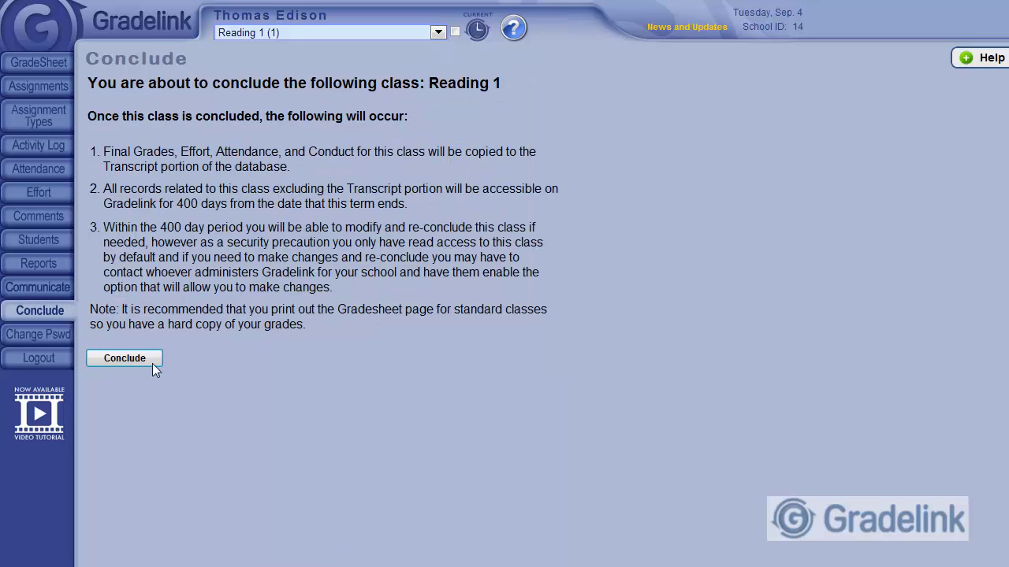
left_click(124, 358)
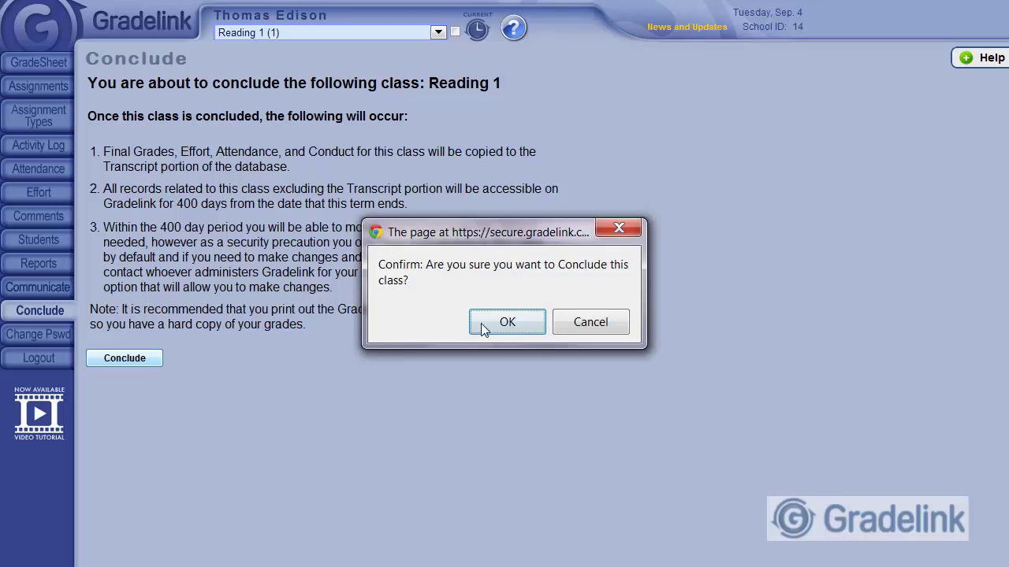
left_click(505, 322)
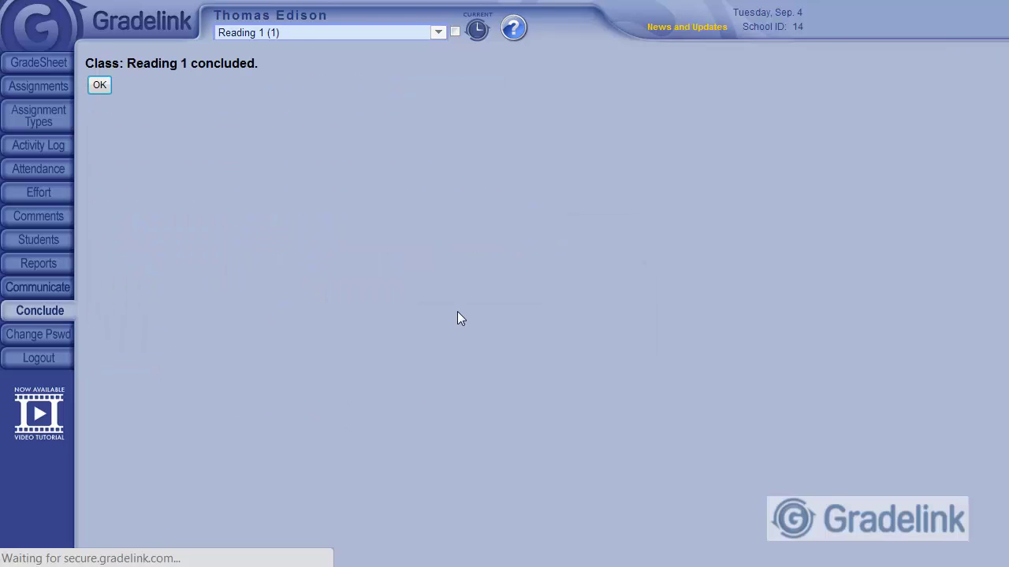
left_click(104, 86)
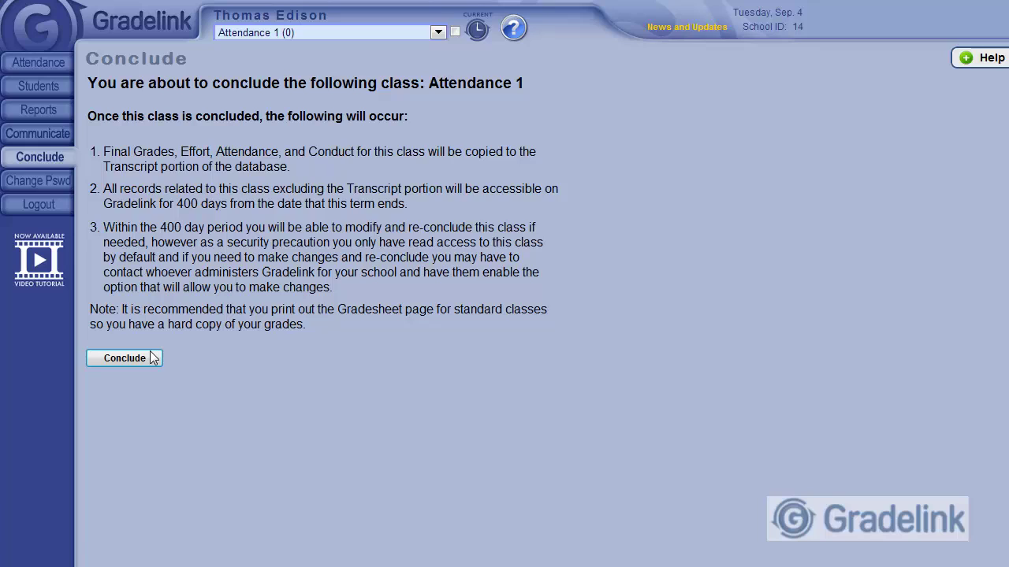
Conclude the Attendance 1 class and acknowledge the conclusion.
left_click(128, 360)
left_click(487, 322)
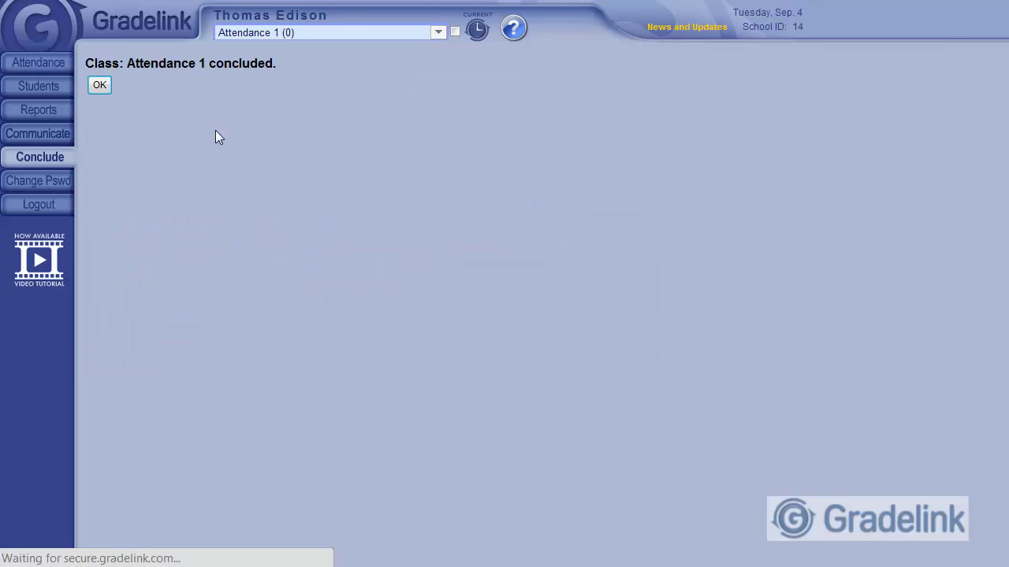
left_click(96, 84)
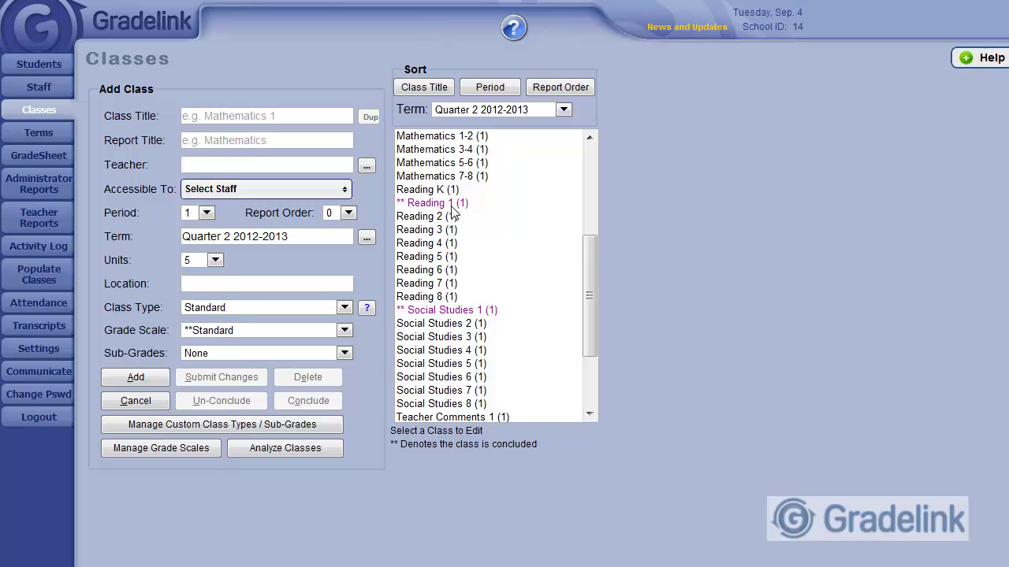
Review the details and student grades of the concluded Reading 1 class, and return to the full class list.
left_click(454, 207)
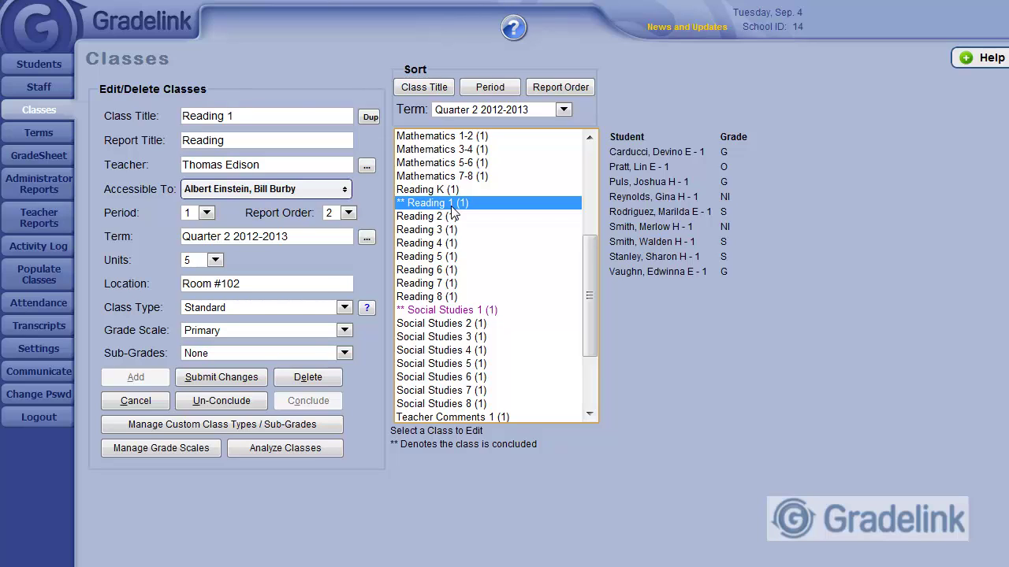
left_click(38, 110)
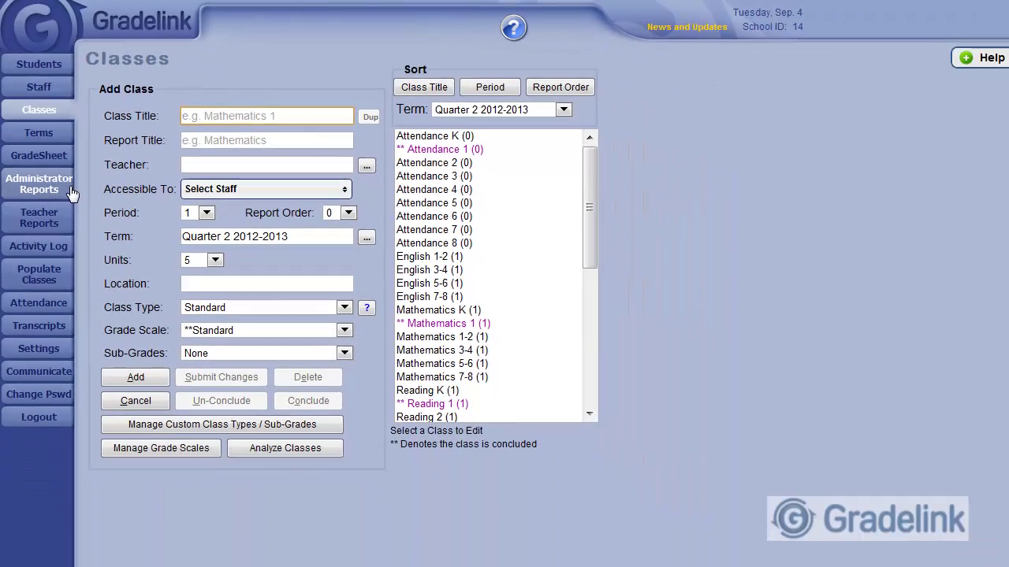
Open the administrators' Upper Grade Report Card and select every term from Semester 1 2011-2012 through Exam 2 2011-2012.
left_click(70, 193)
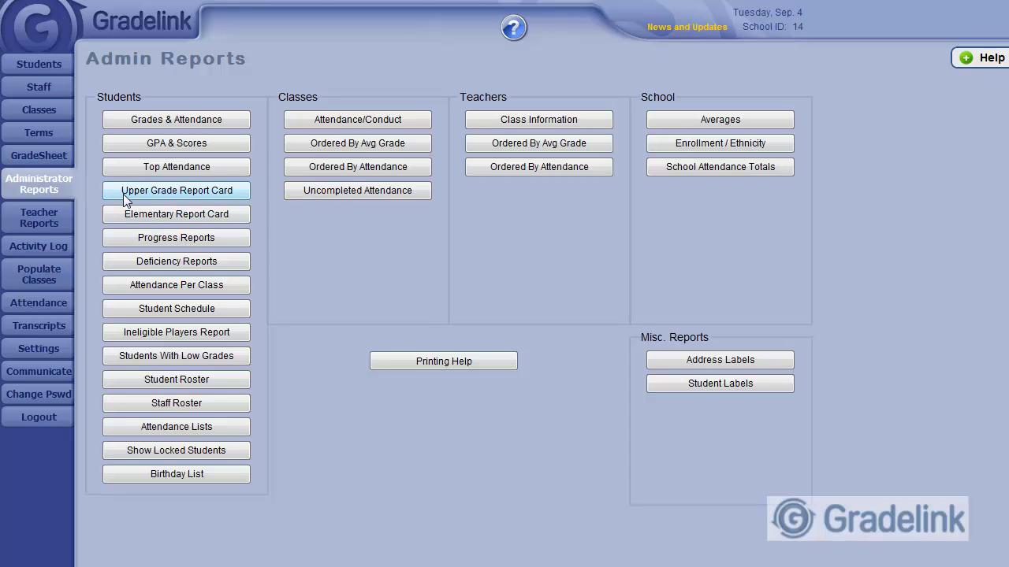
left_click(123, 194)
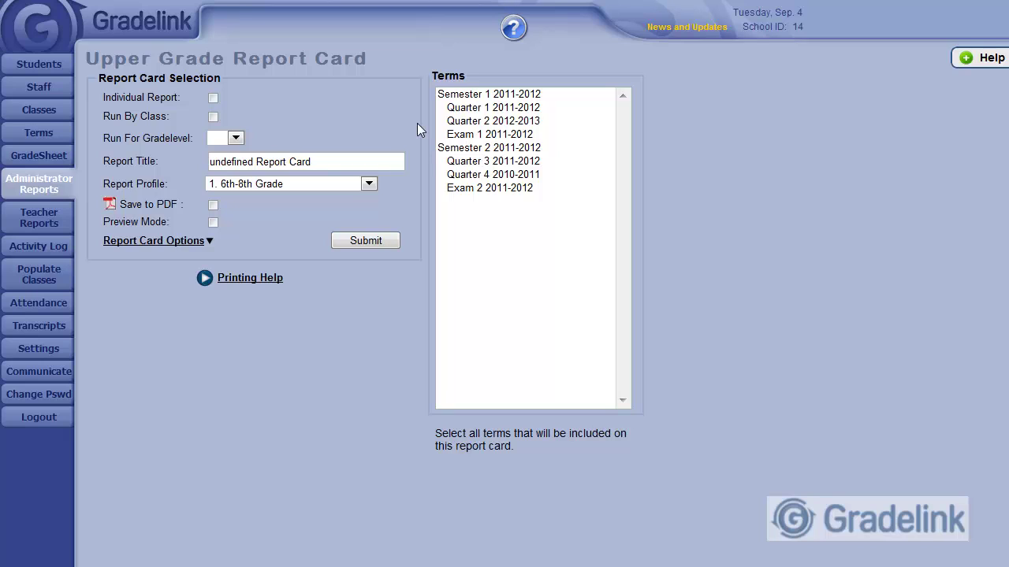
left_click_drag(449, 96, 470, 196)
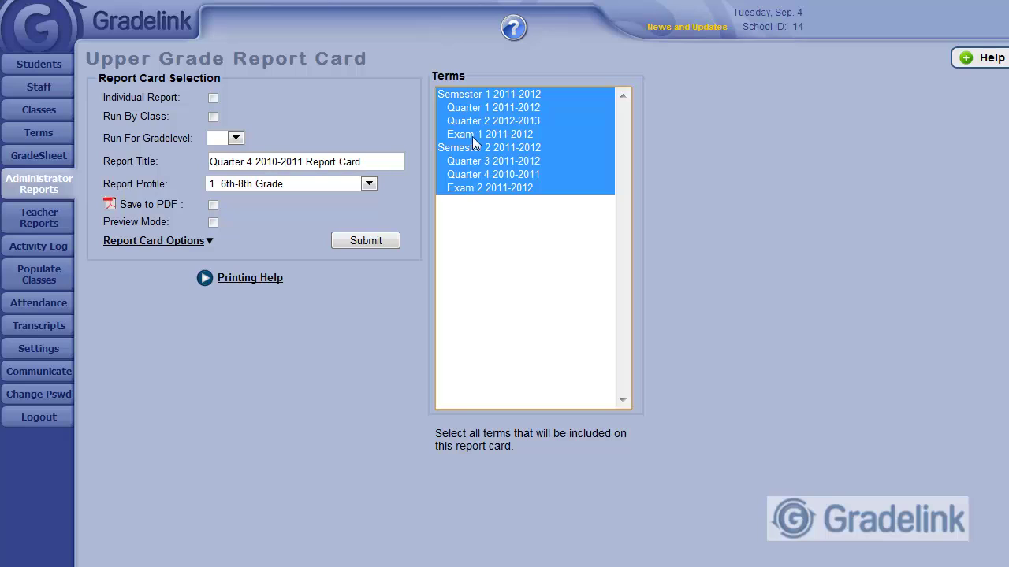
Remove Semester 1, Exam 1, Semester 2 and Exam 2 2011-2012 from the selected terms, keeping only the four quarters.
left_click(473, 95, "ctrl")
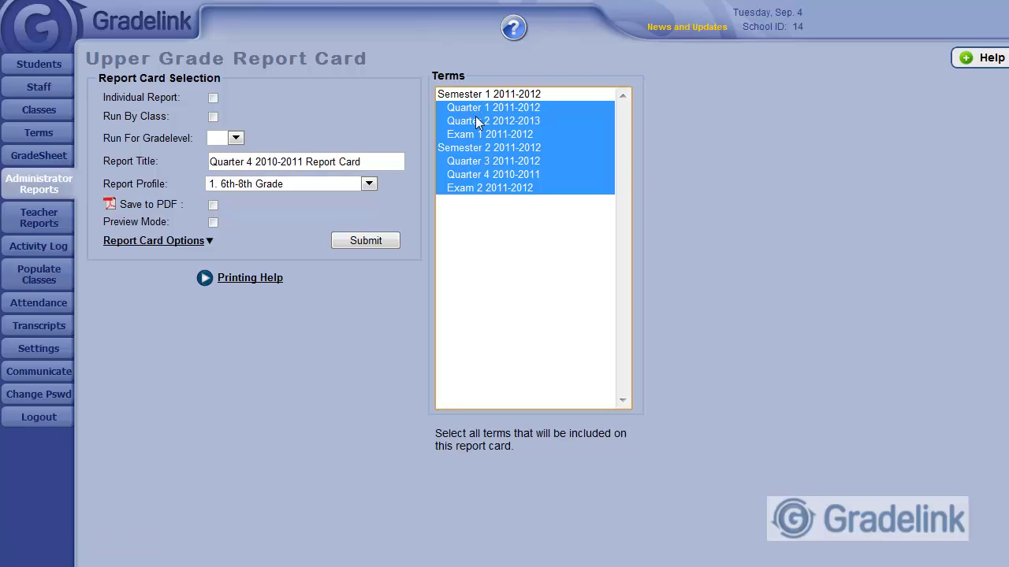
left_click(478, 134, "ctrl")
left_click(483, 148, "ctrl")
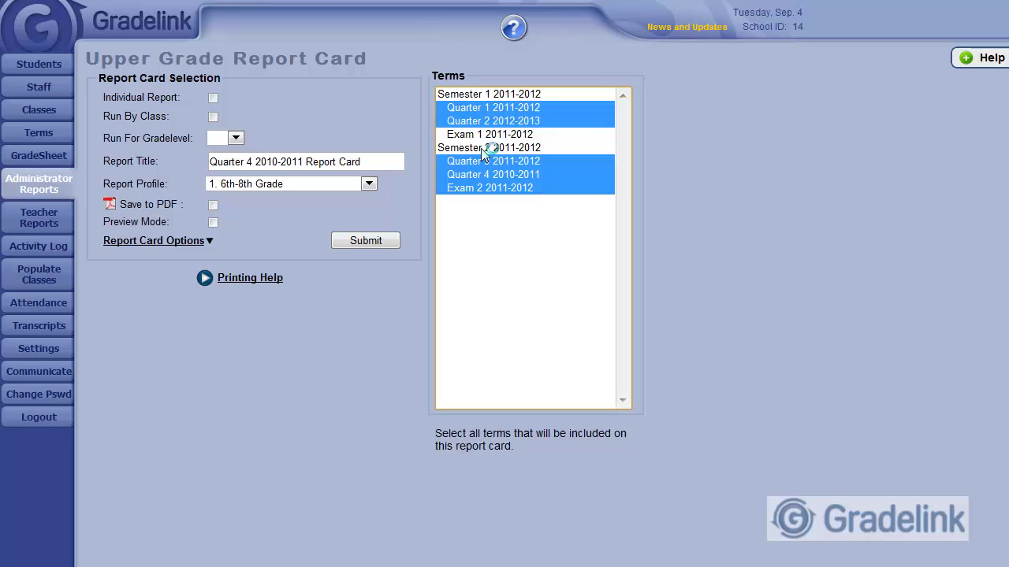
left_click(483, 190, "ctrl")
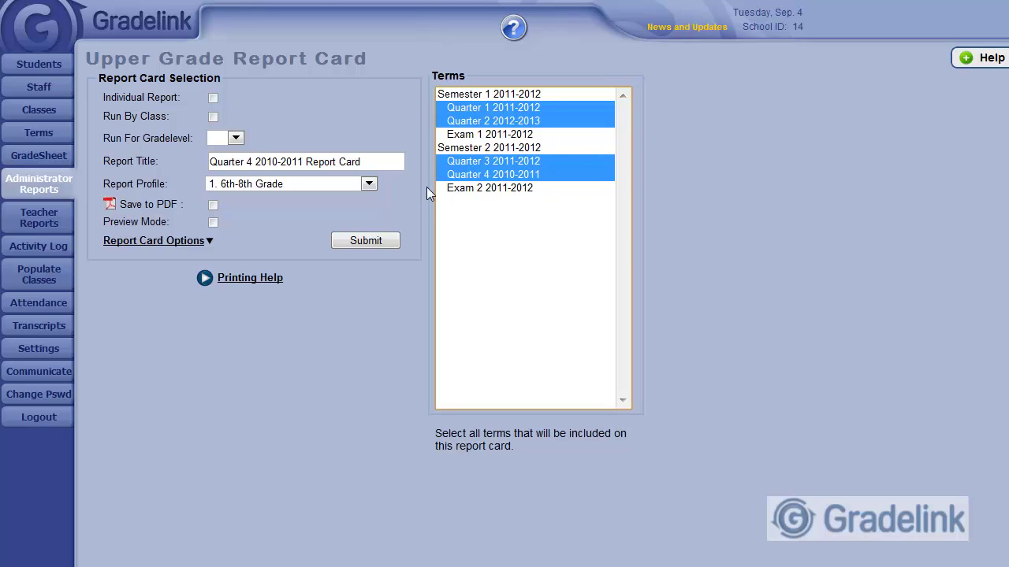
Add Semester 1, Exam 1, Semester 2 and Exam 2 2011-2012 back to the selected terms.
left_click(451, 96, "ctrl")
left_click(456, 134, "ctrl")
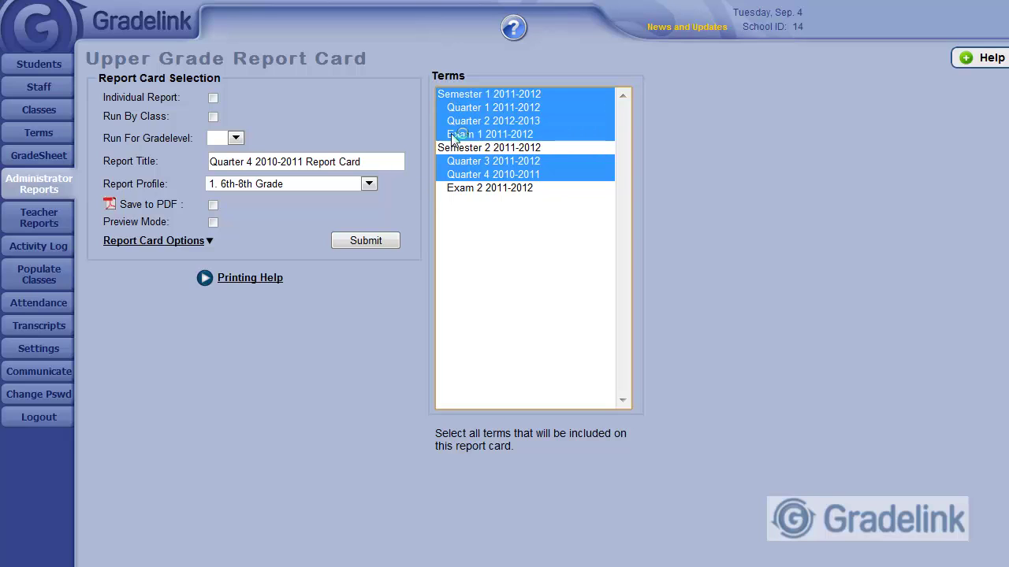
left_click(457, 148, "ctrl")
left_click(463, 189, "ctrl")
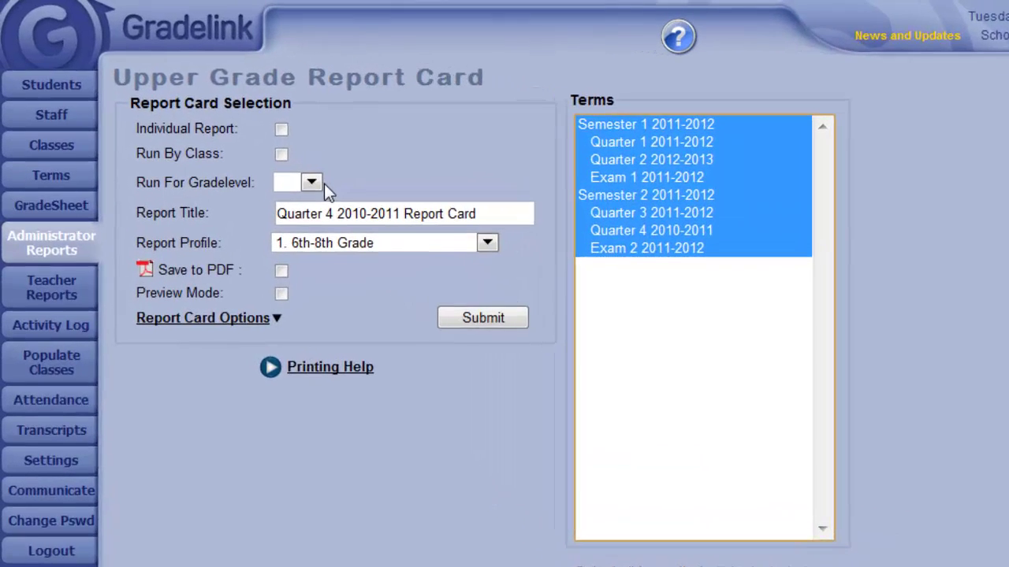
Set up an individual report card for the second student in the list, a 6th grader, with the 6th-8th Grade report profile.
left_click(235, 138)
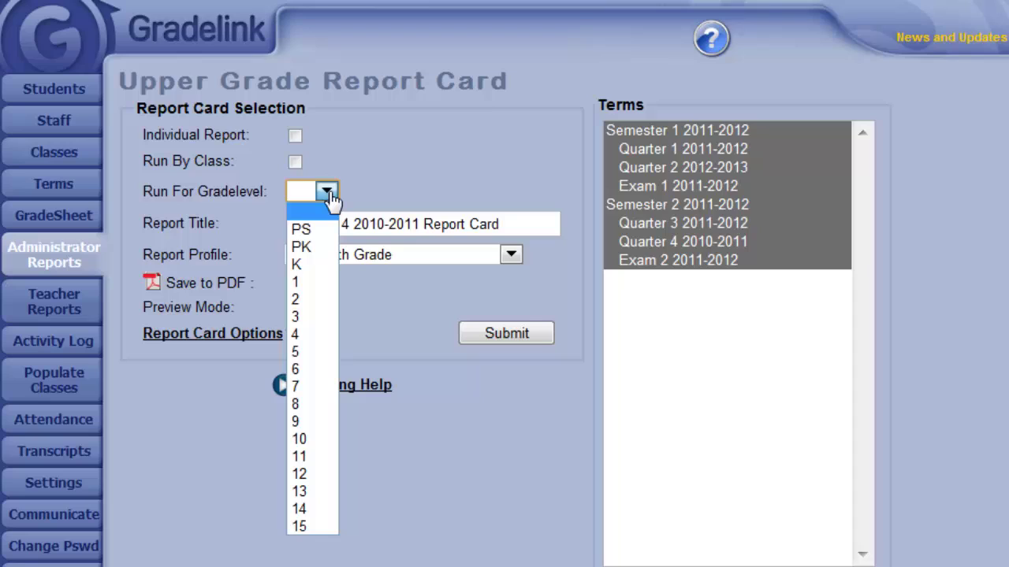
left_click(328, 193)
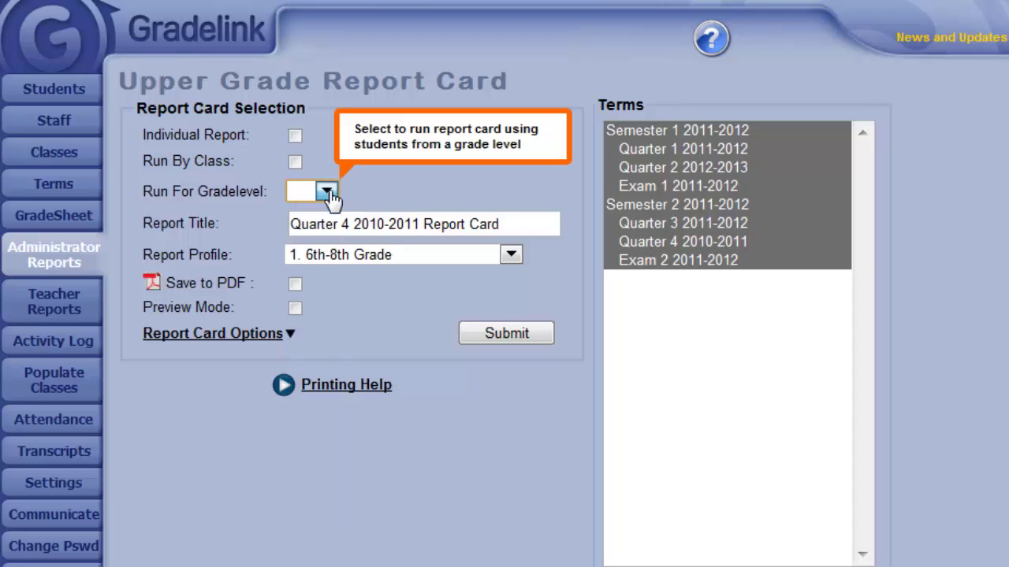
left_click(296, 137)
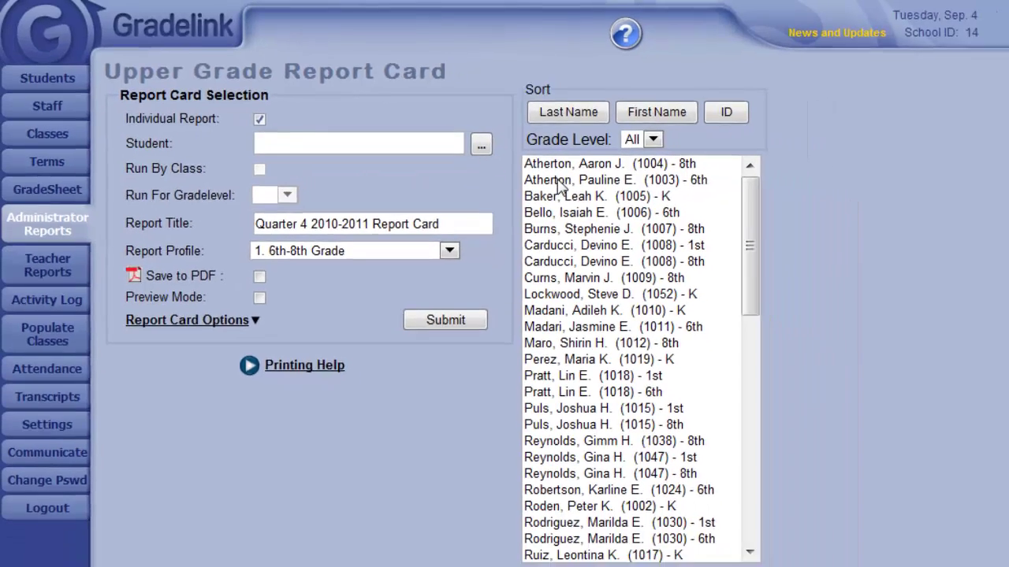
left_click(617, 204)
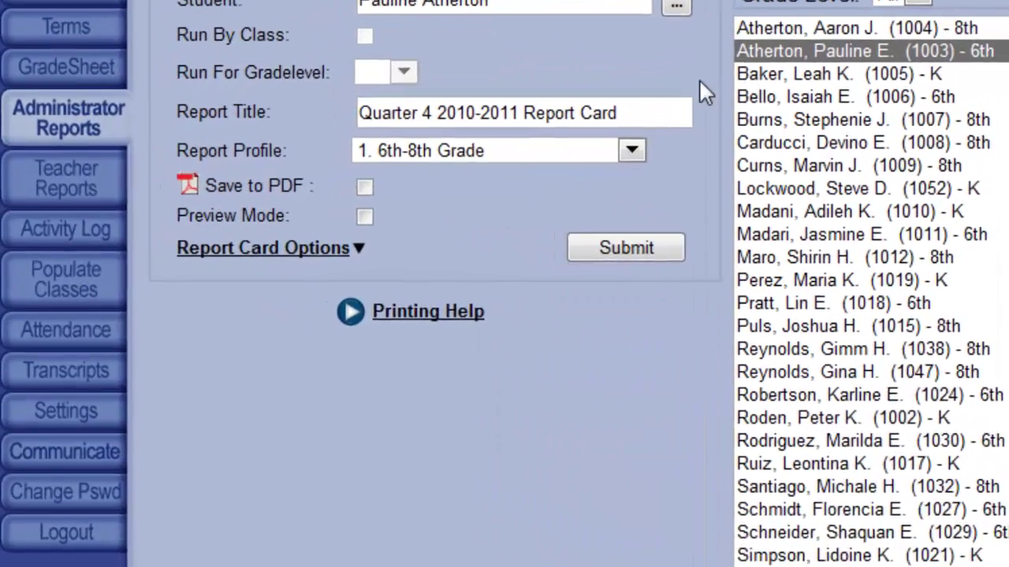
left_click(632, 150)
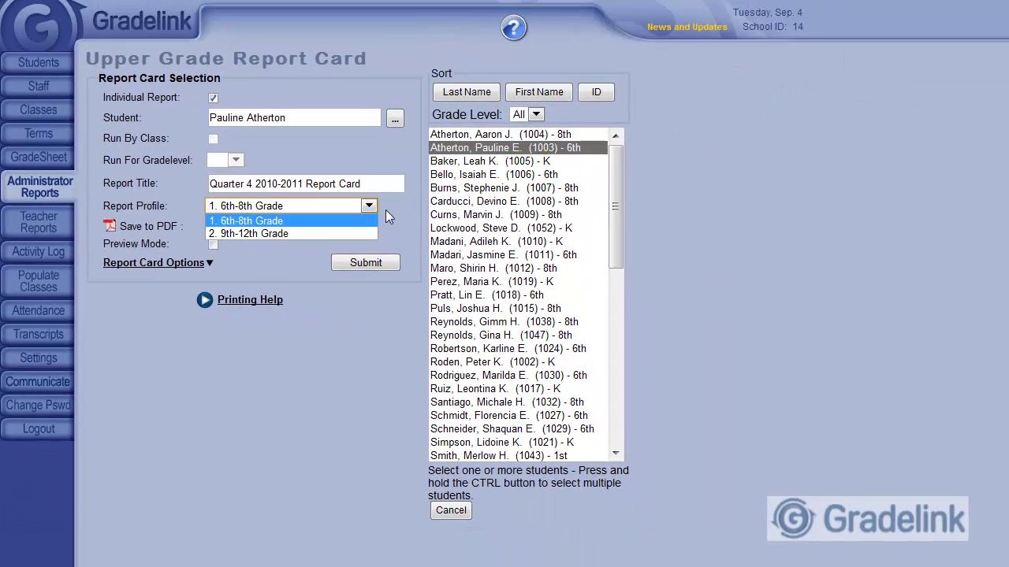
left_click(385, 210)
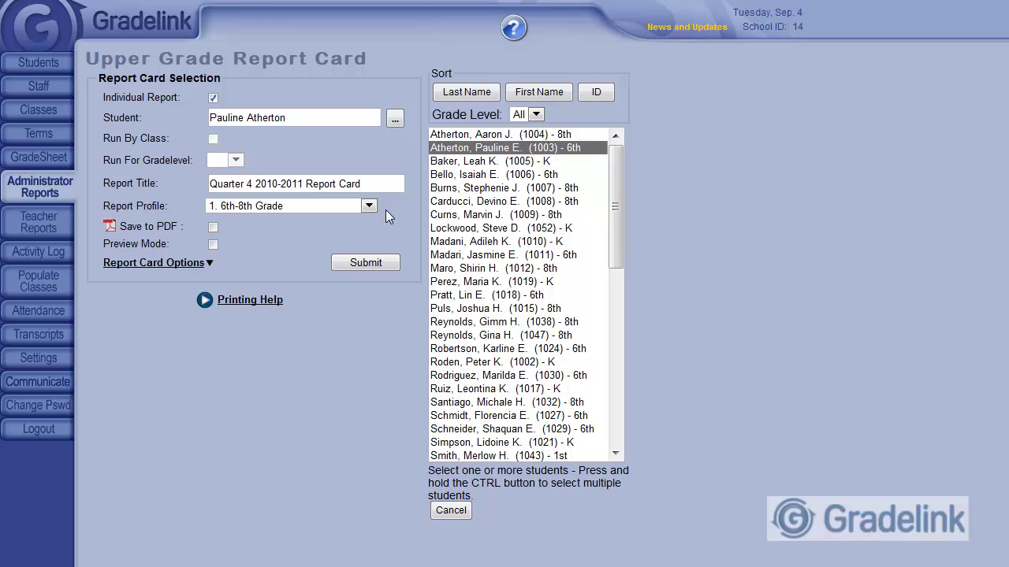
Generate the student's report card, export it as a PDF and open the downloaded file in Adobe Reader.
left_click(378, 263)
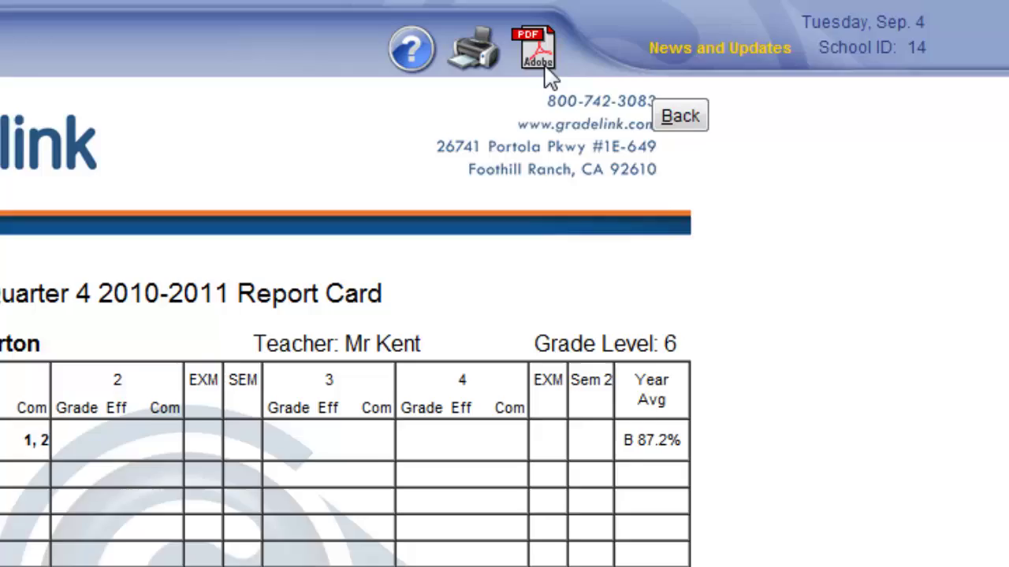
left_click(584, 27)
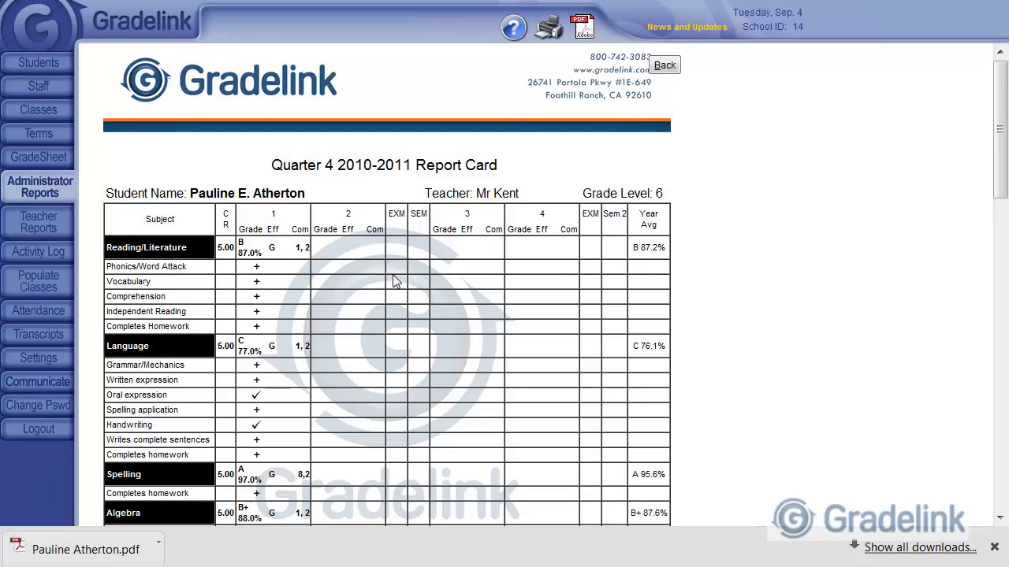
left_click(61, 556)
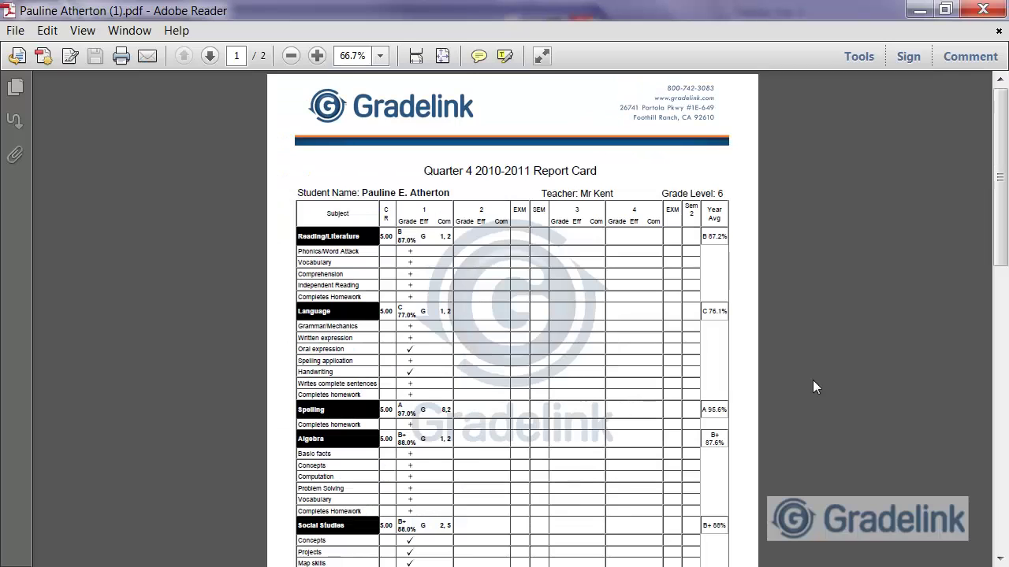
Set up printing of the report card PDF on the Brother HL-5370DW with the Duplex / Booklet option set to Duplex.
left_click(16, 31)
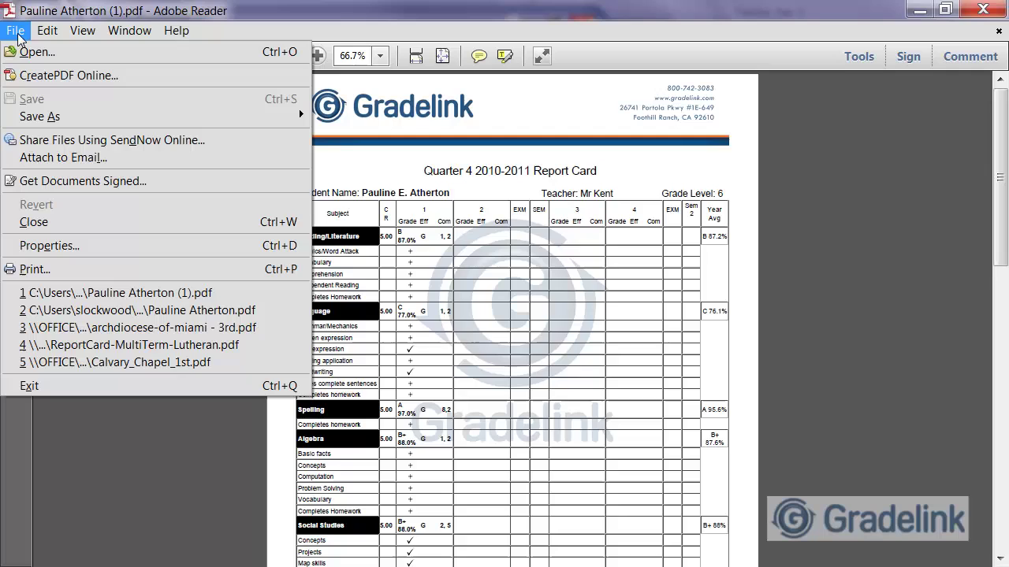
left_click(67, 269)
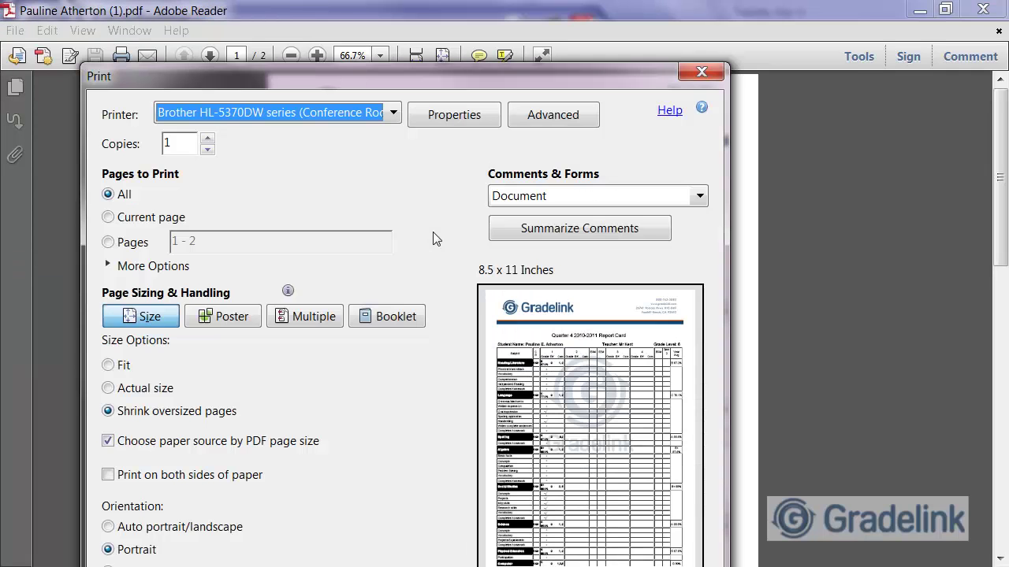
left_click(462, 120)
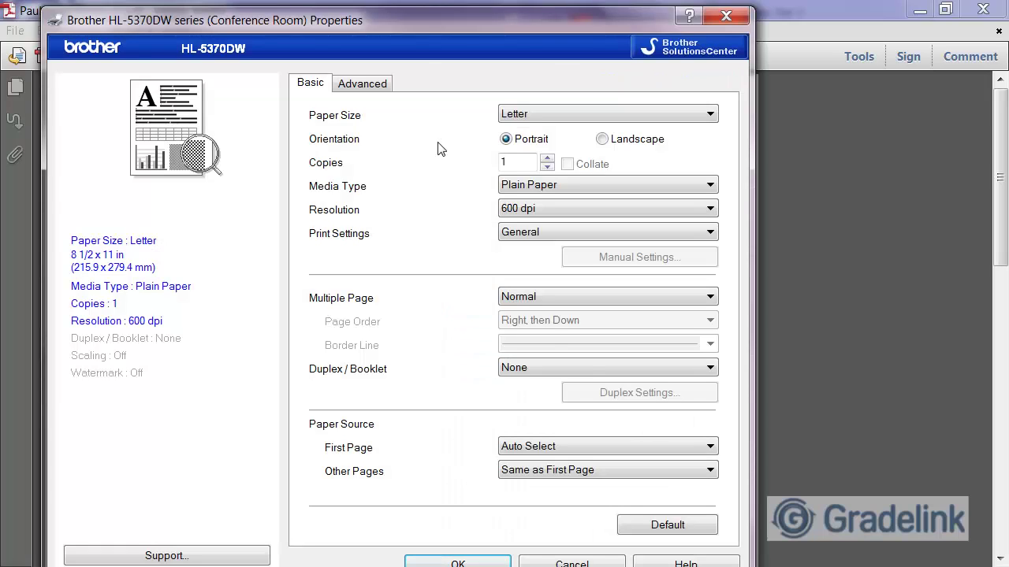
left_click(584, 369)
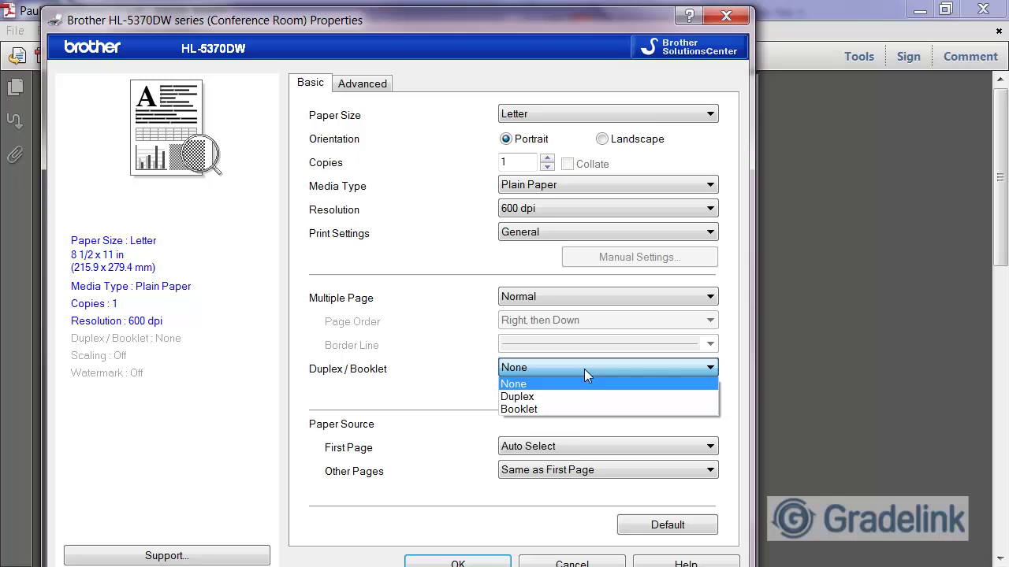
left_click(581, 401)
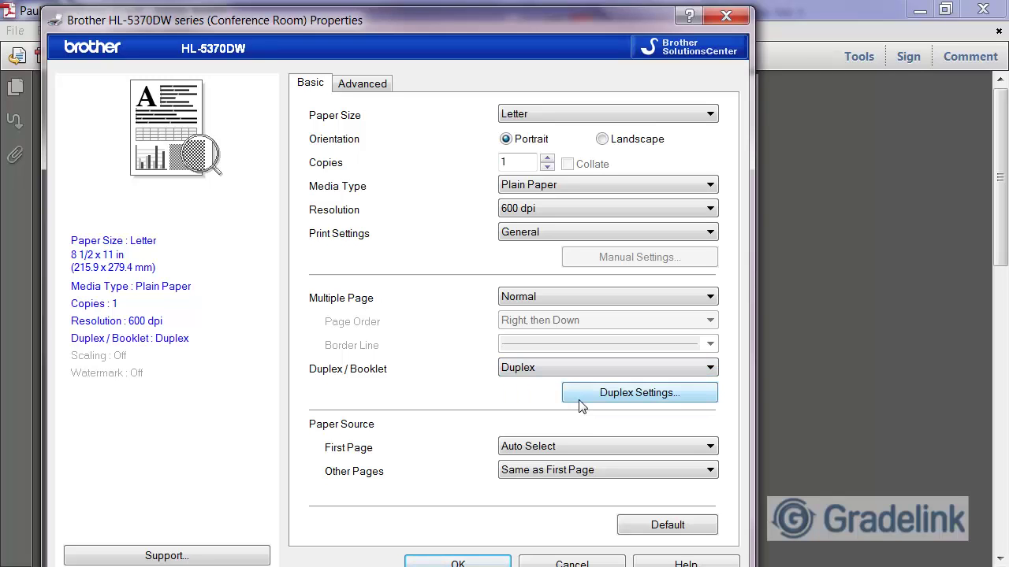
left_click(581, 404)
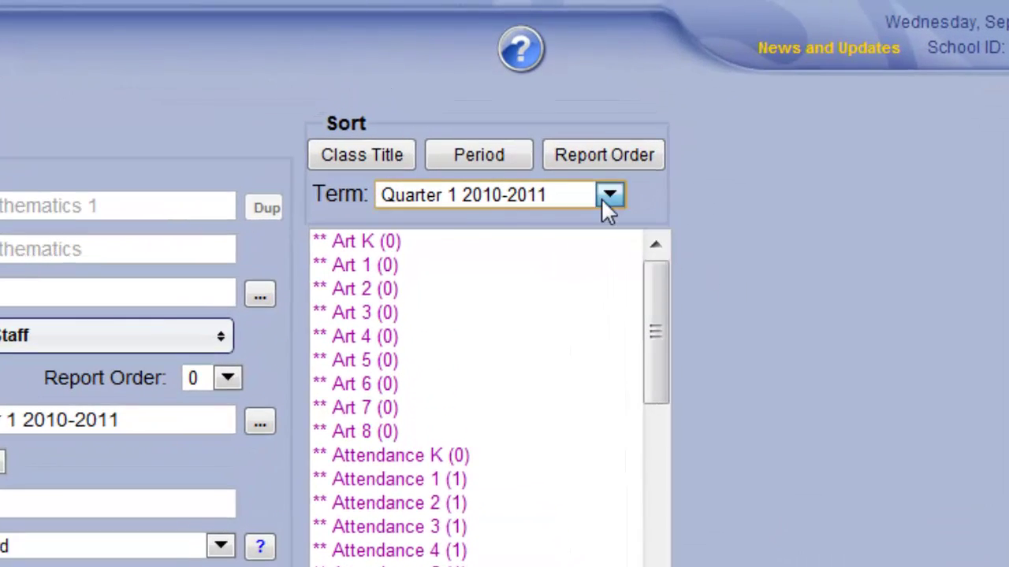
Switch the class list in Gradelink to the term Quarter 2 2010-2011.
left_click(606, 198)
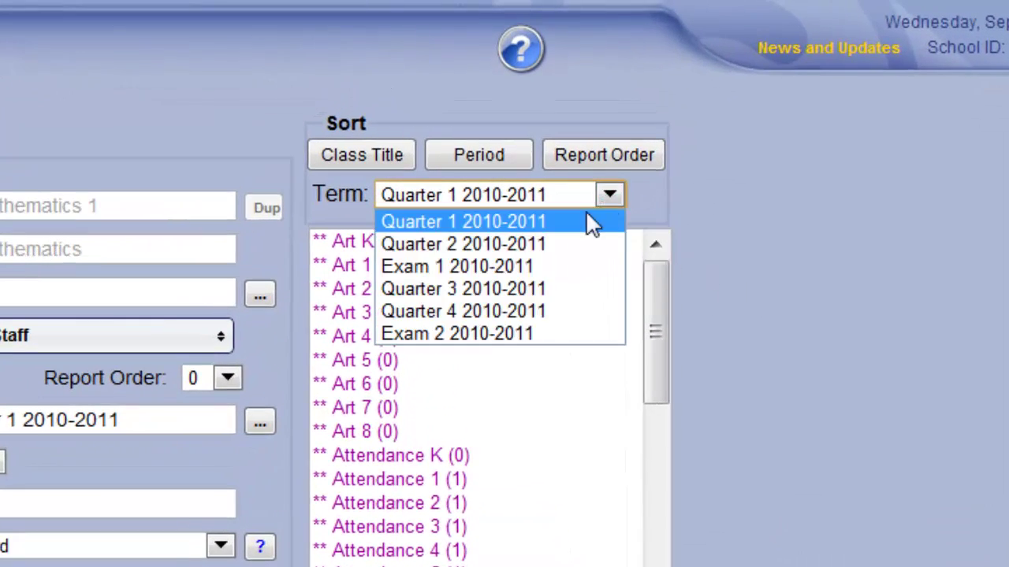
left_click(561, 251)
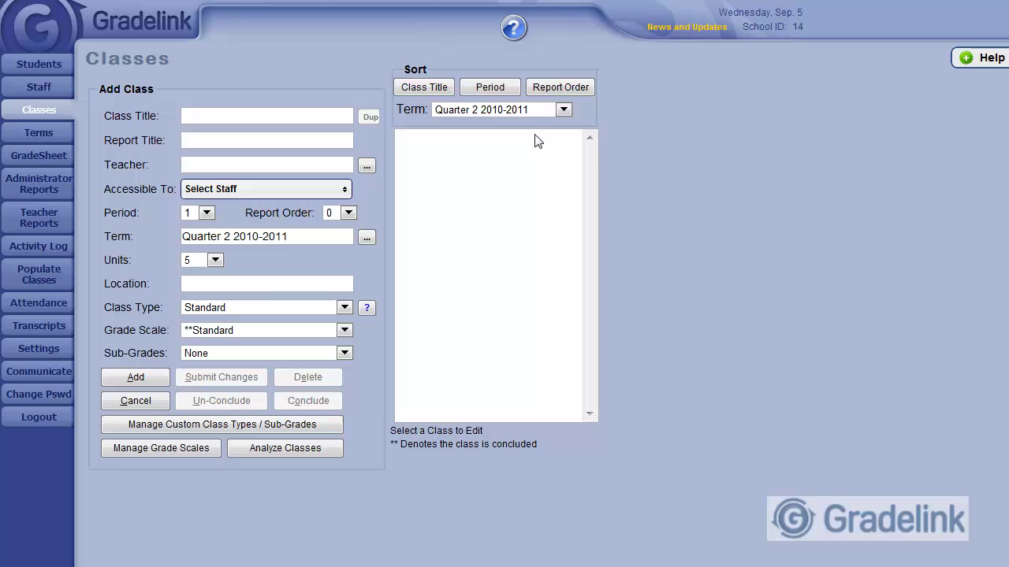
Copy all classes, keeping the students in them, from the term Quarter 1 2010-2011 to Quarter 2 2010-2011.
left_click(55, 134)
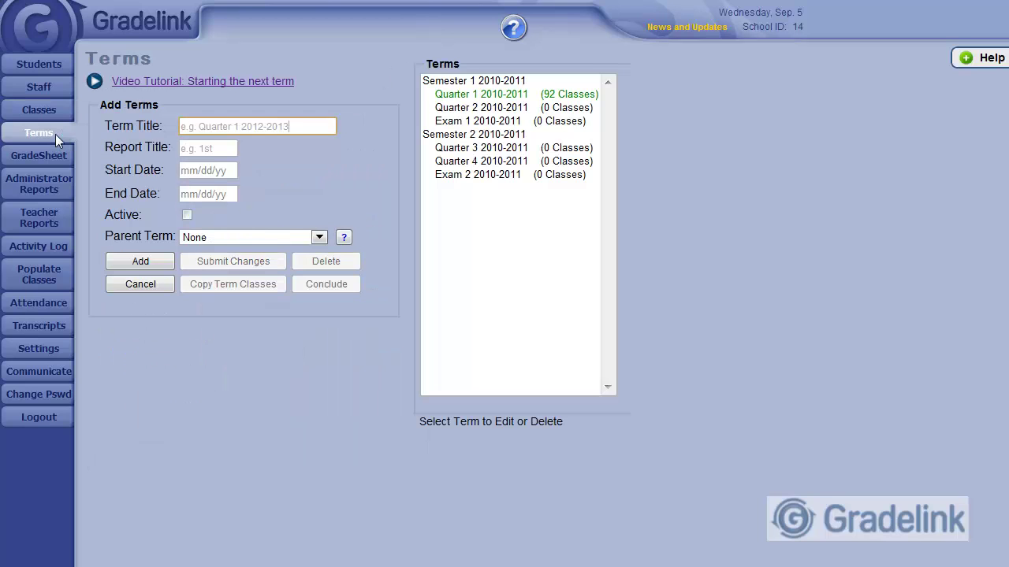
left_click(441, 99)
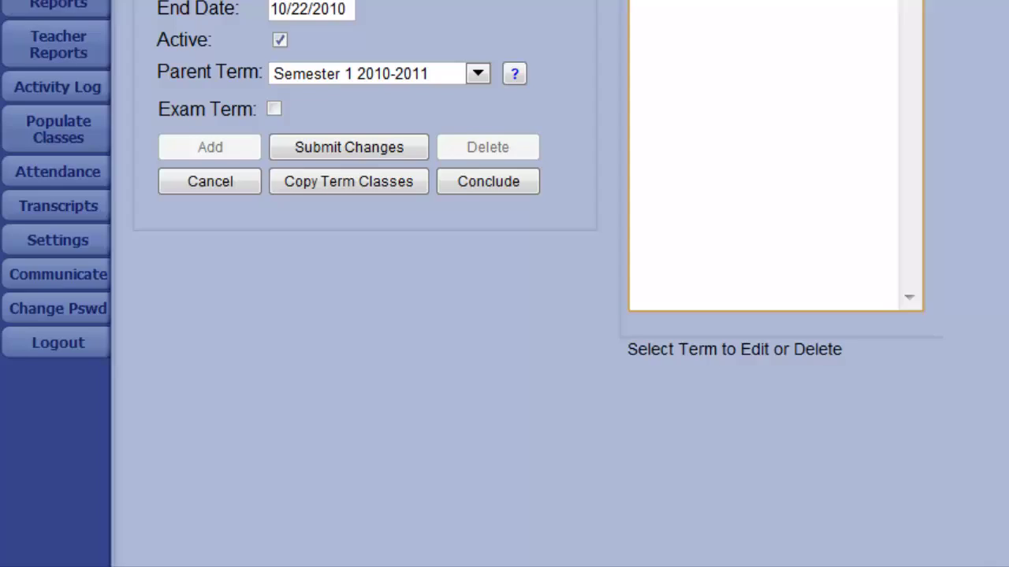
left_click(476, 131)
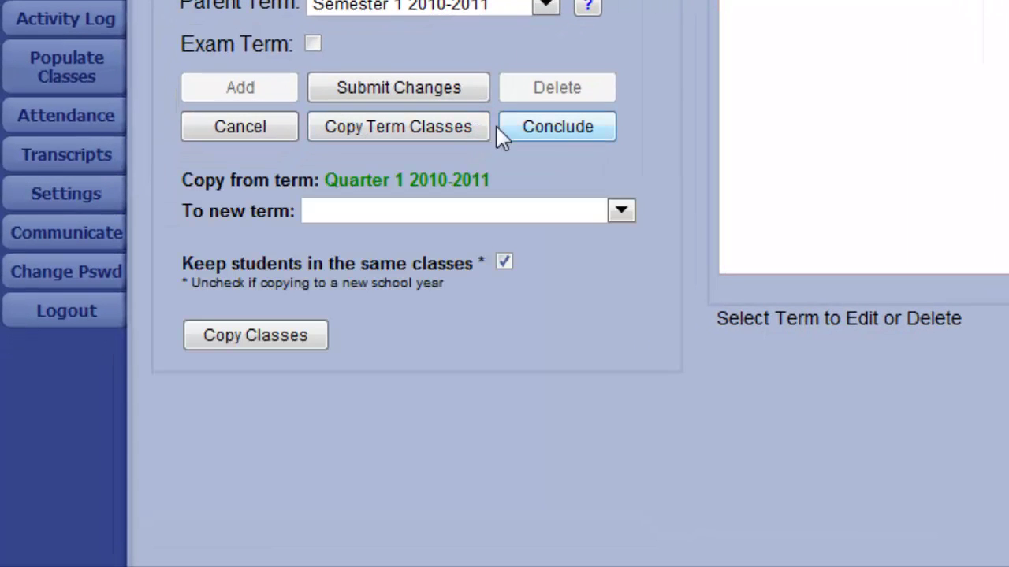
left_click(621, 210)
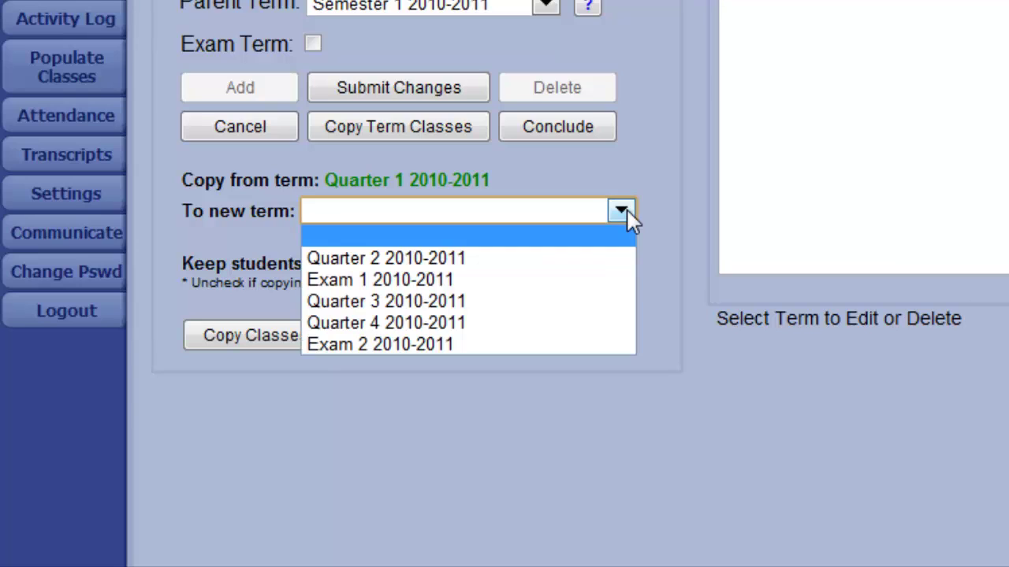
left_click(627, 260)
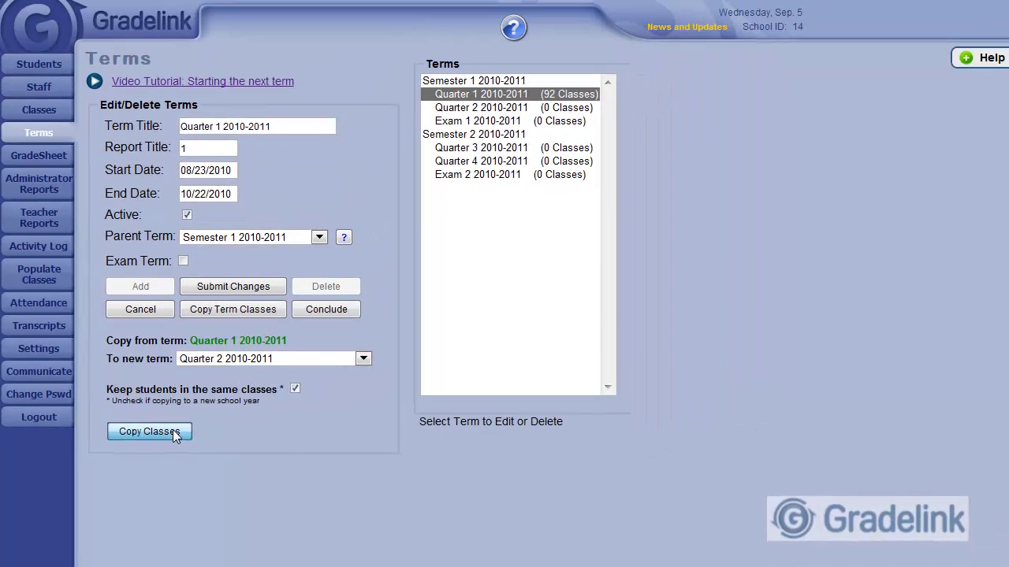
left_click(150, 431)
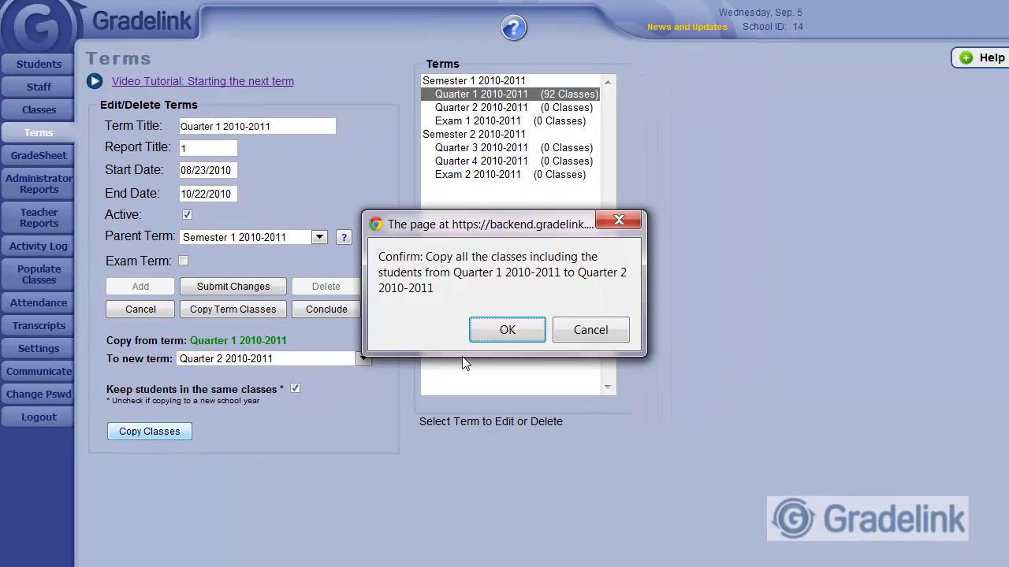
left_click(506, 331)
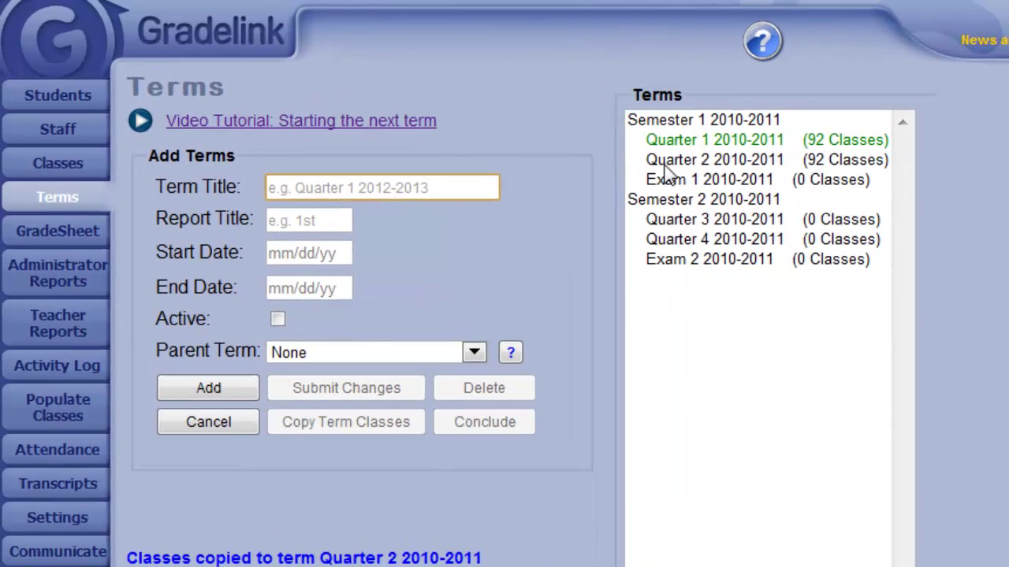
Mark the term Quarter 2 2010-2011 as active and submit the change.
left_click(664, 162)
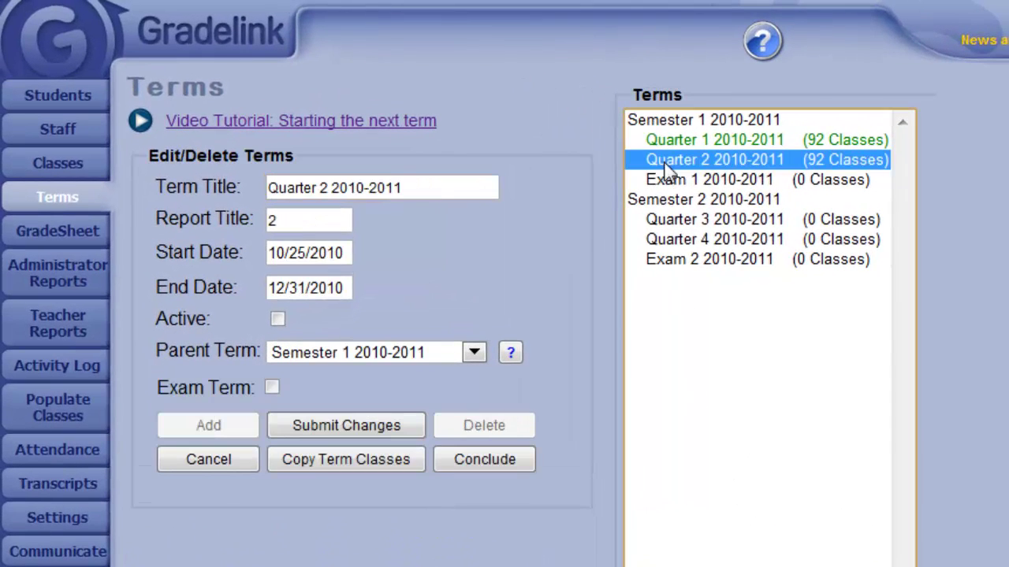
left_click(279, 319)
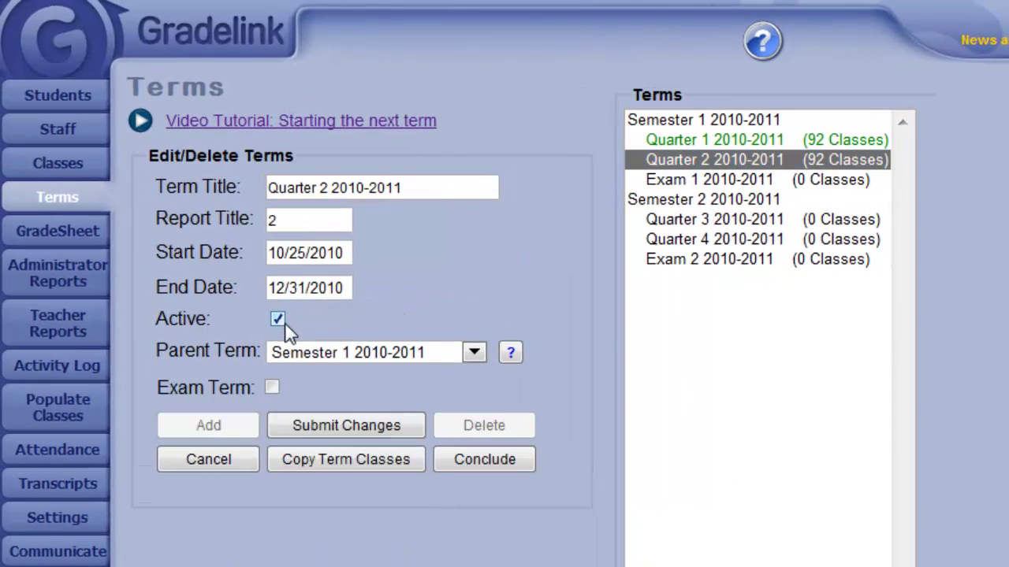
left_click(400, 429)
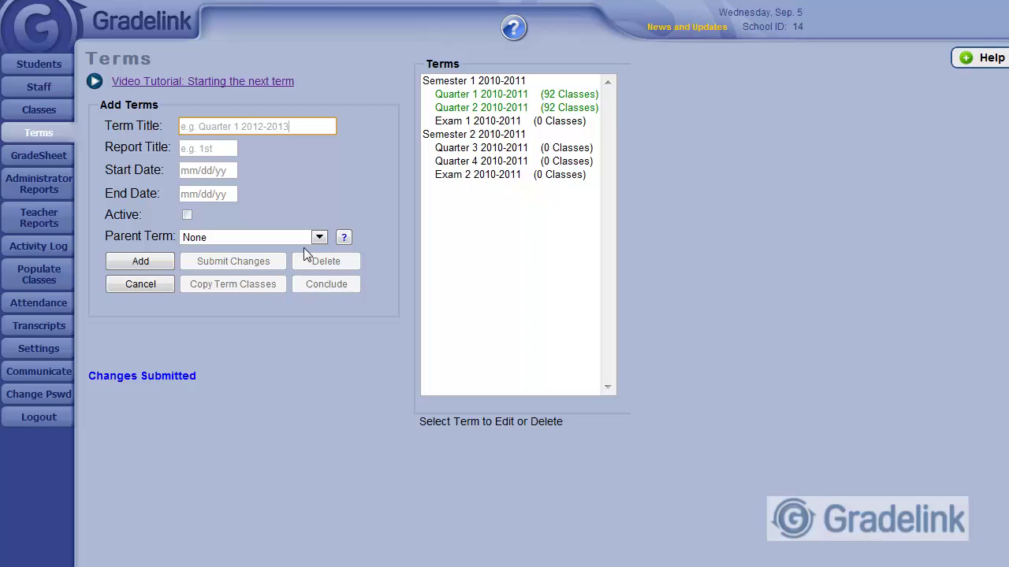
Make the term Quarter 1 2010-2011 inactive and submit the change.
left_click(453, 102)
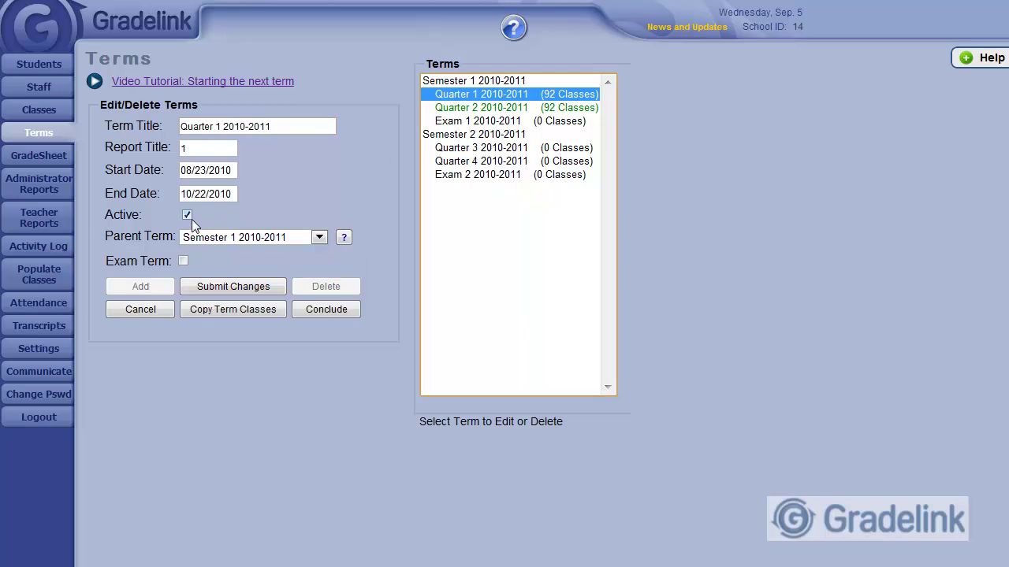
left_click(188, 218)
left_click(279, 286)
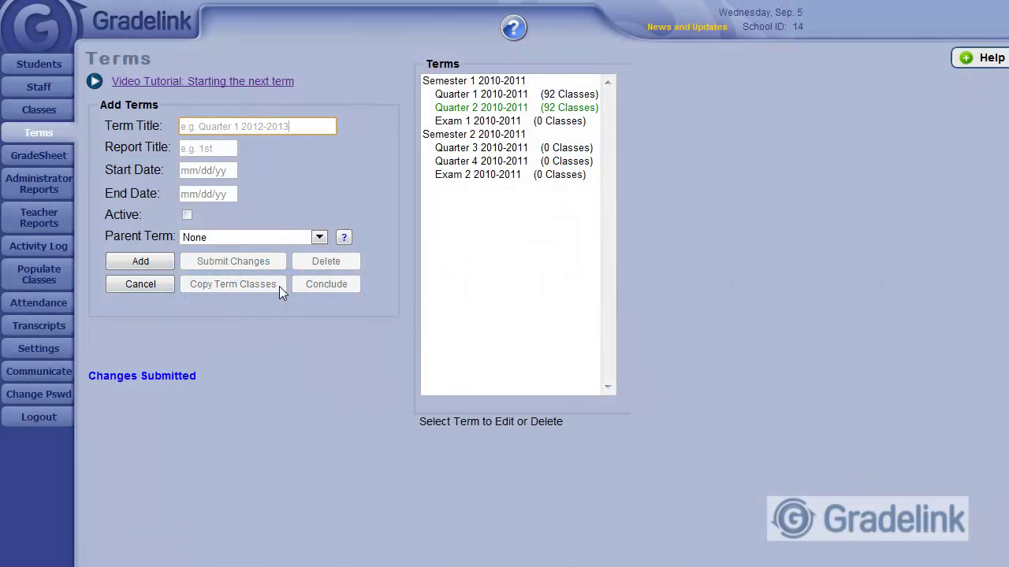
Promote all students to the next grade level from the student administration area and confirm the promotion.
left_click(24, 63)
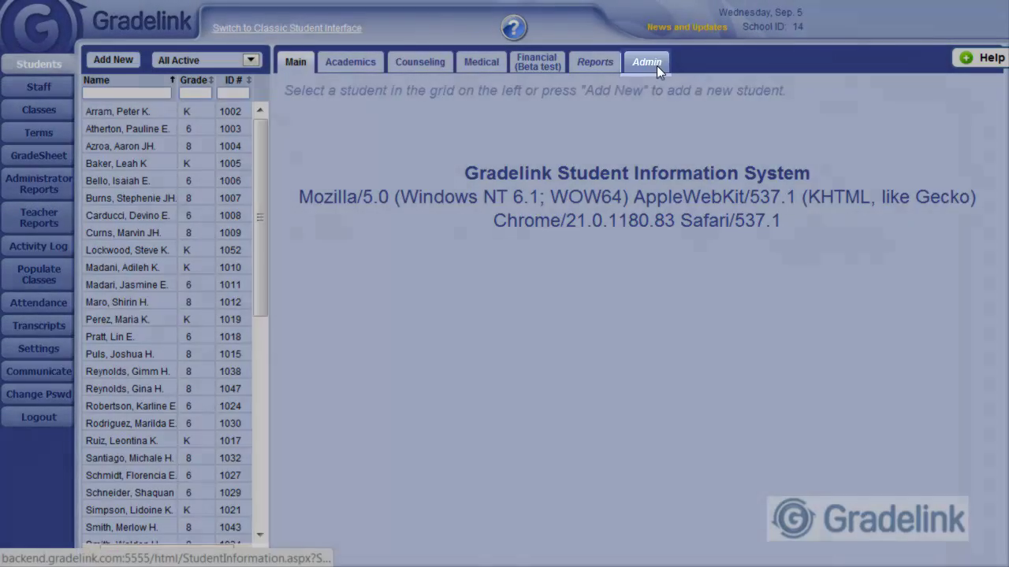
left_click(657, 65)
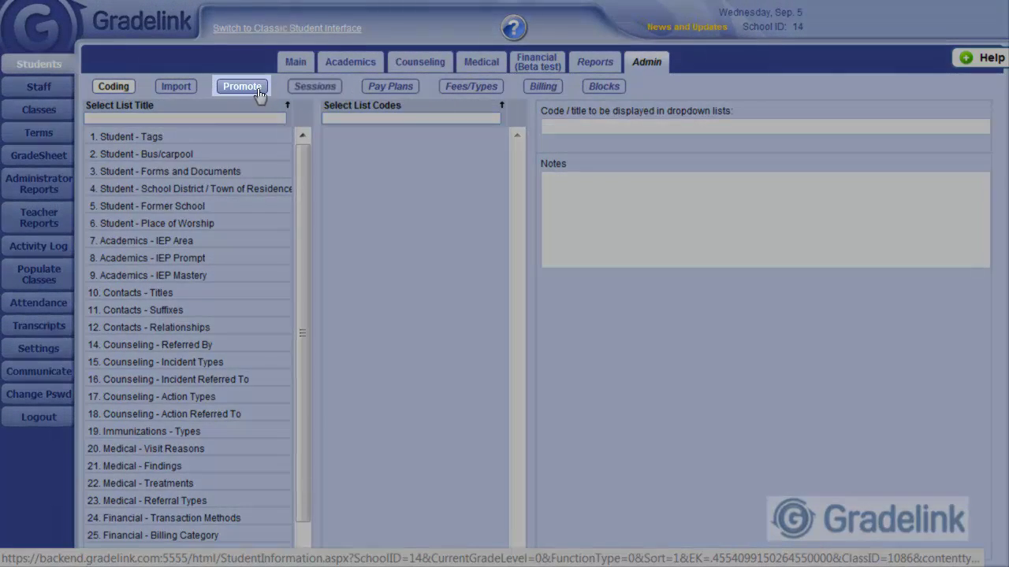
left_click(251, 88)
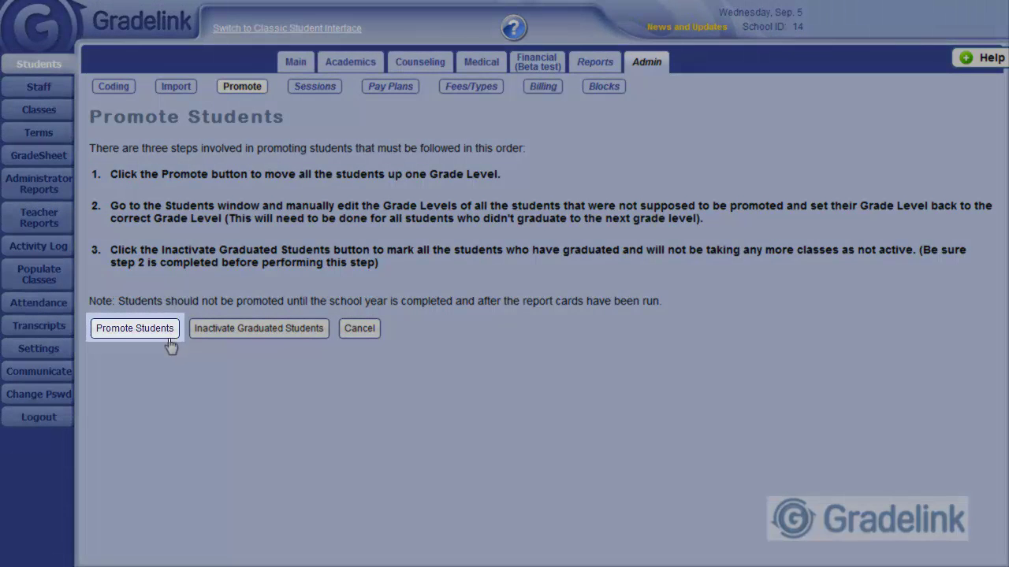
left_click(168, 337)
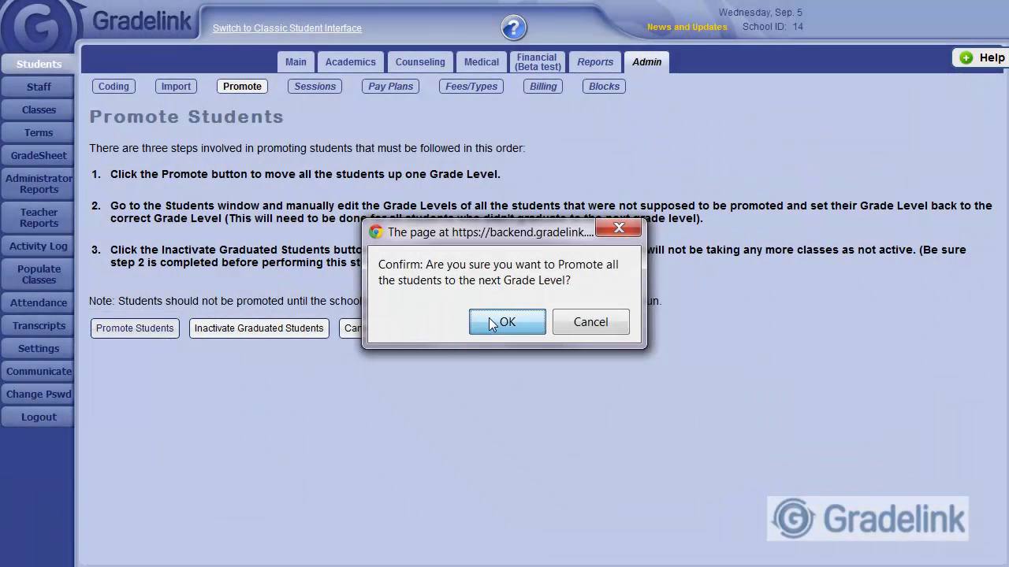
left_click(490, 323)
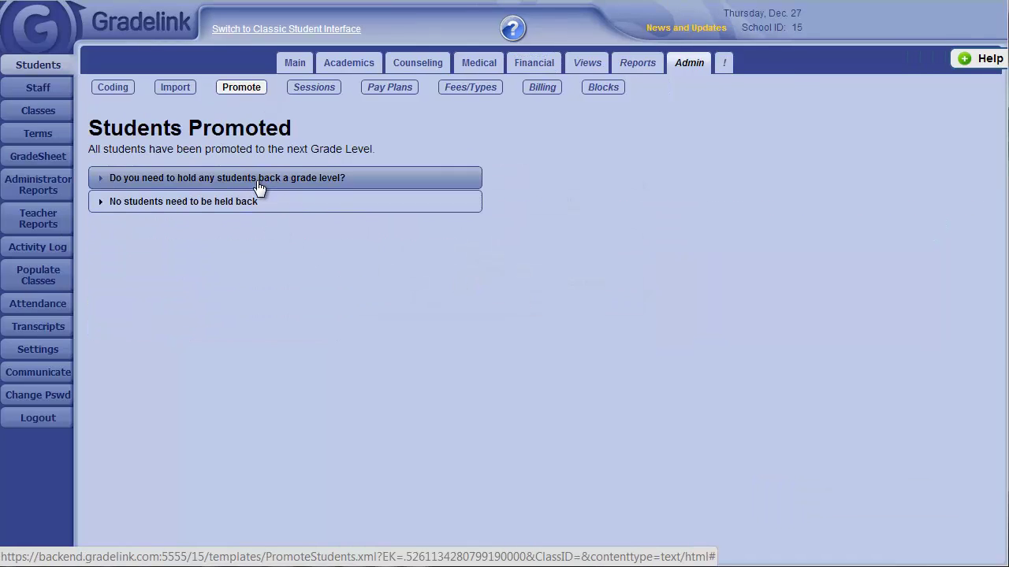
Return to the student list, set the second student's grade back to 6 and save the record.
left_click(260, 178)
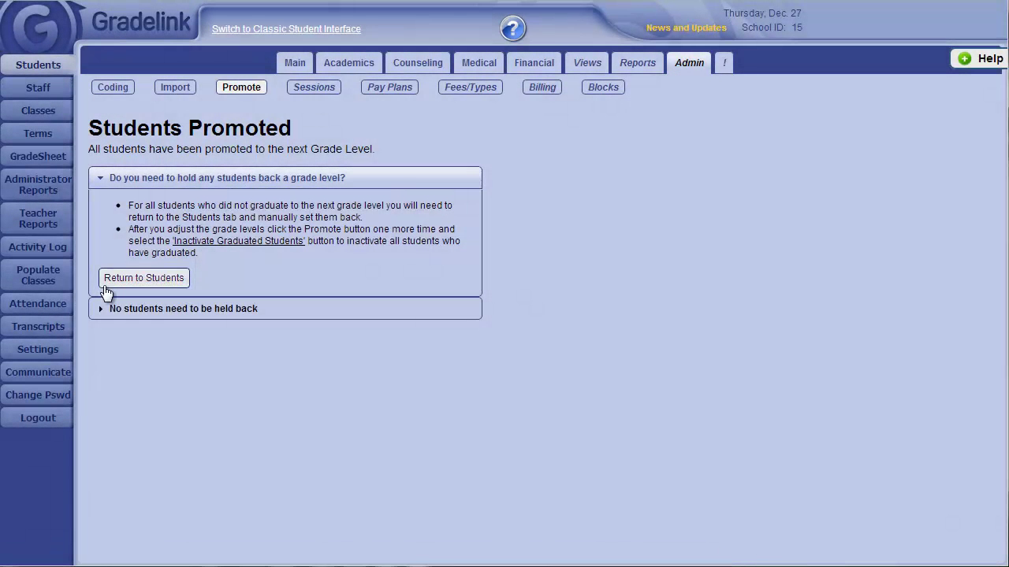
left_click(106, 286)
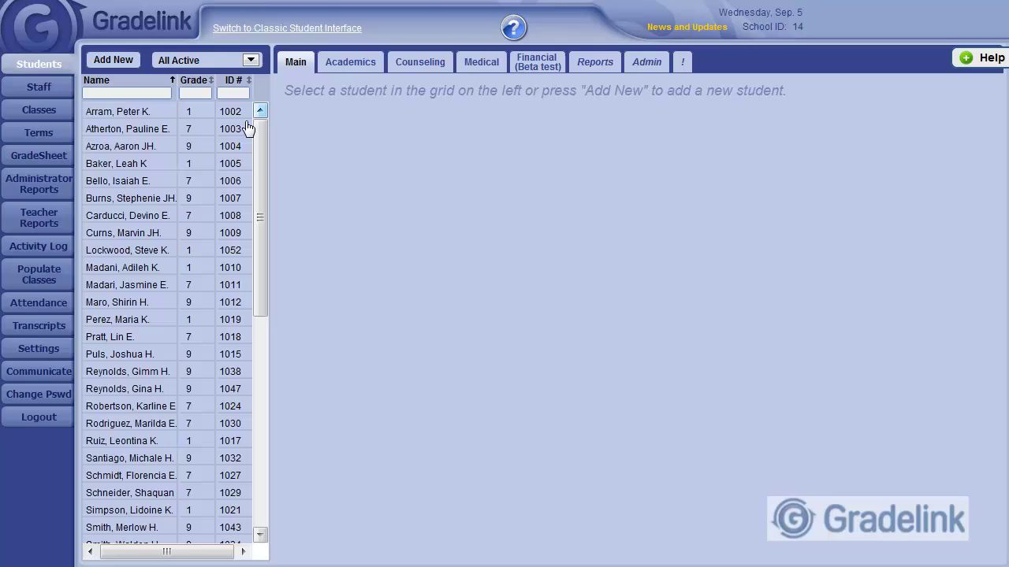
left_click(192, 135)
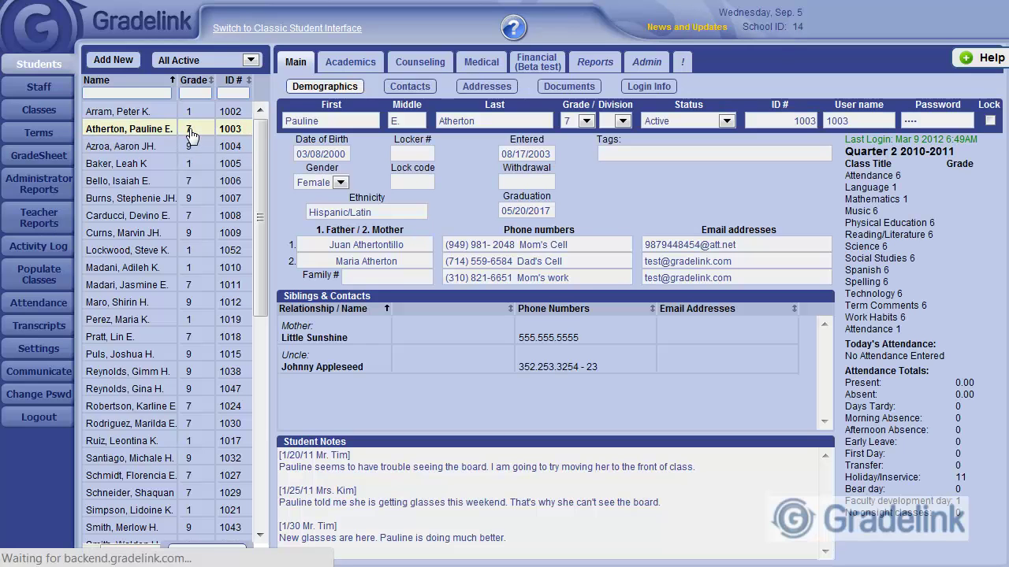
left_click(585, 123)
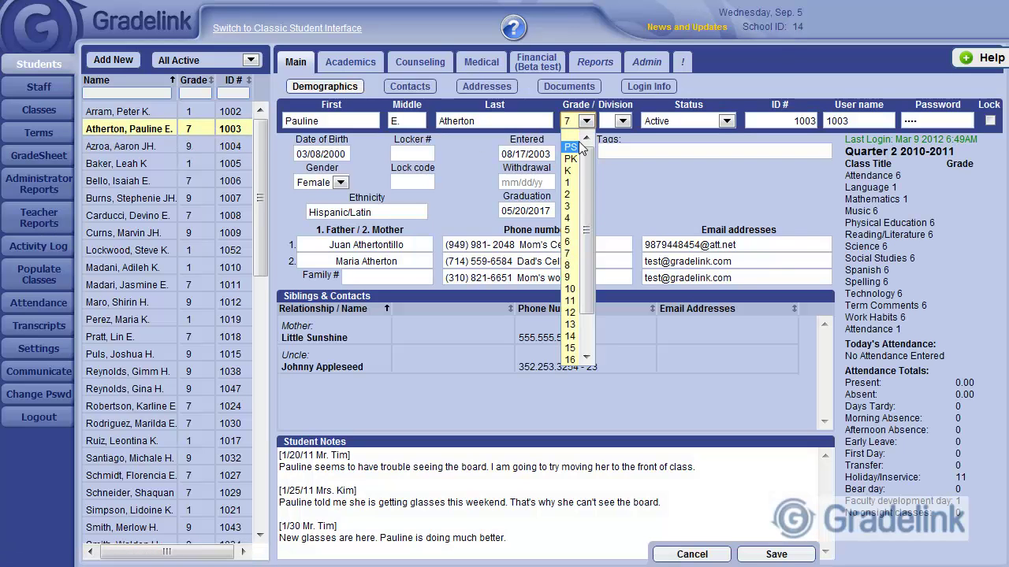
left_click(572, 242)
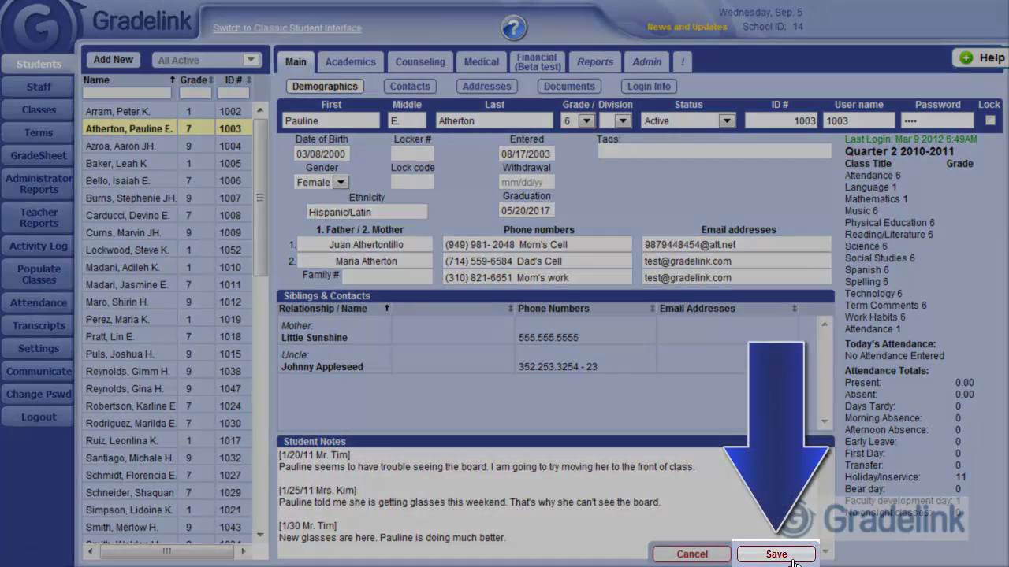
left_click(793, 561)
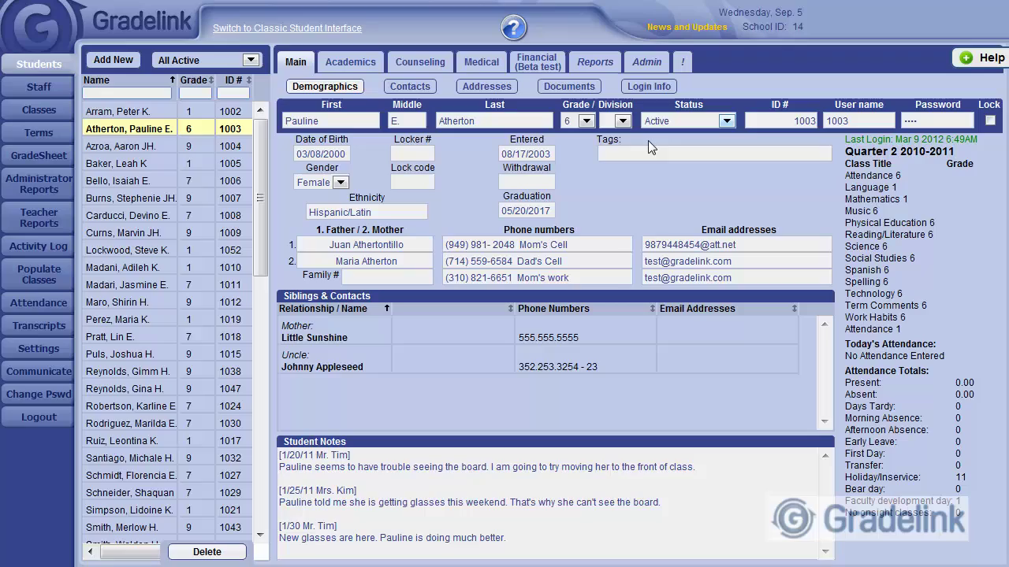
Inactivate the graduated students at grade level 9 through the student promotion tools.
left_click(646, 62)
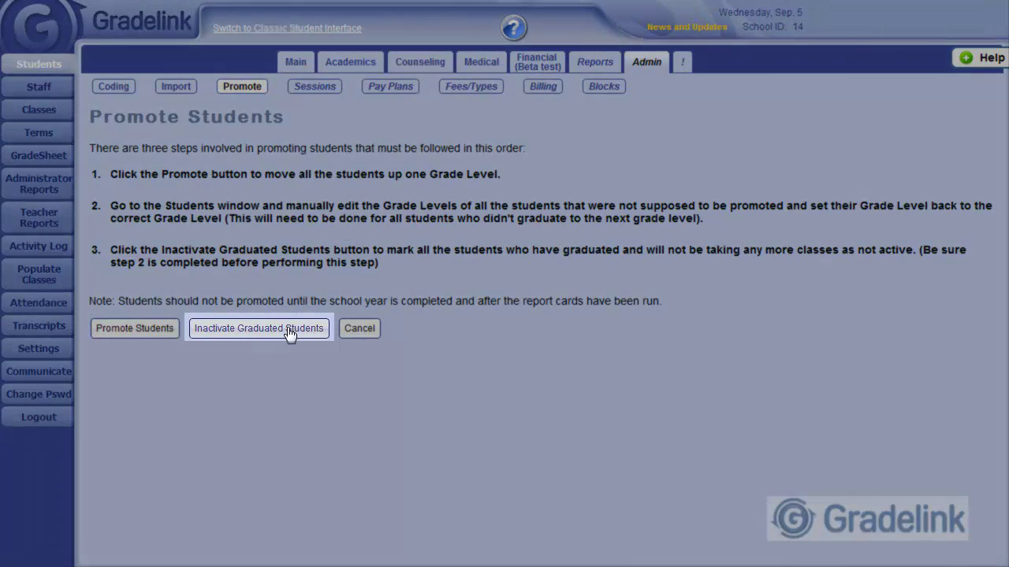
left_click(289, 331)
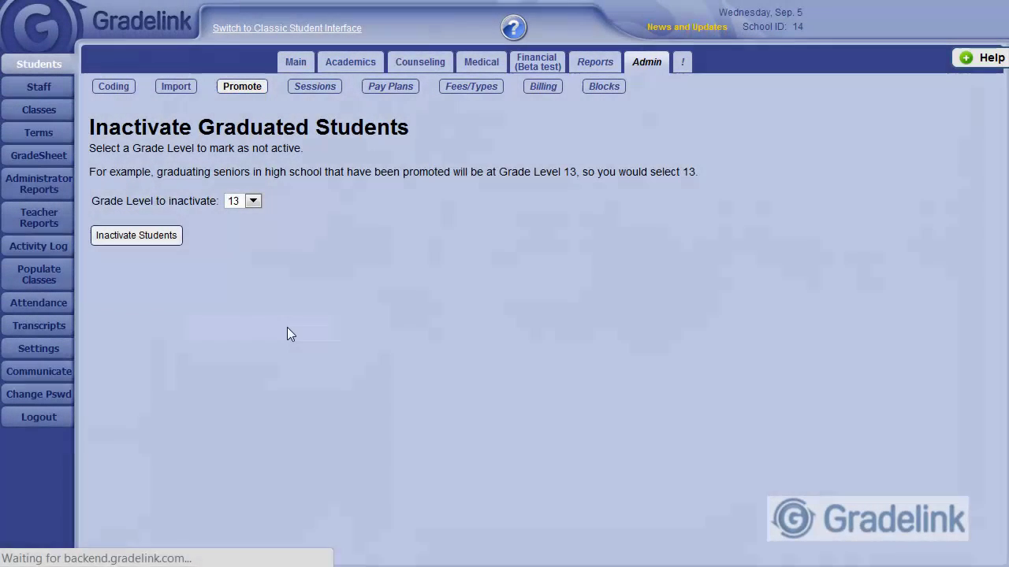
left_click(252, 202)
left_click(252, 202)
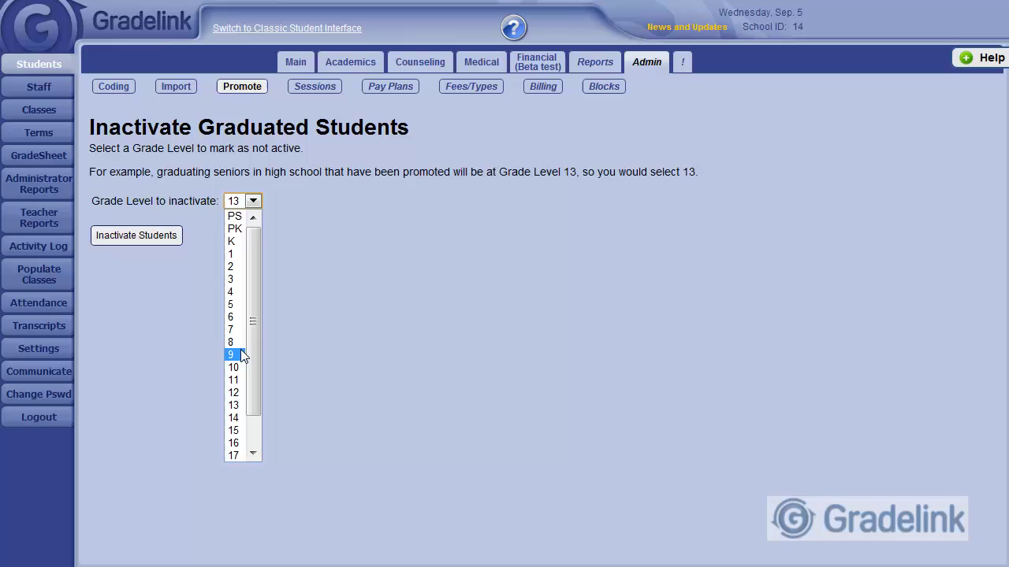
left_click(243, 356)
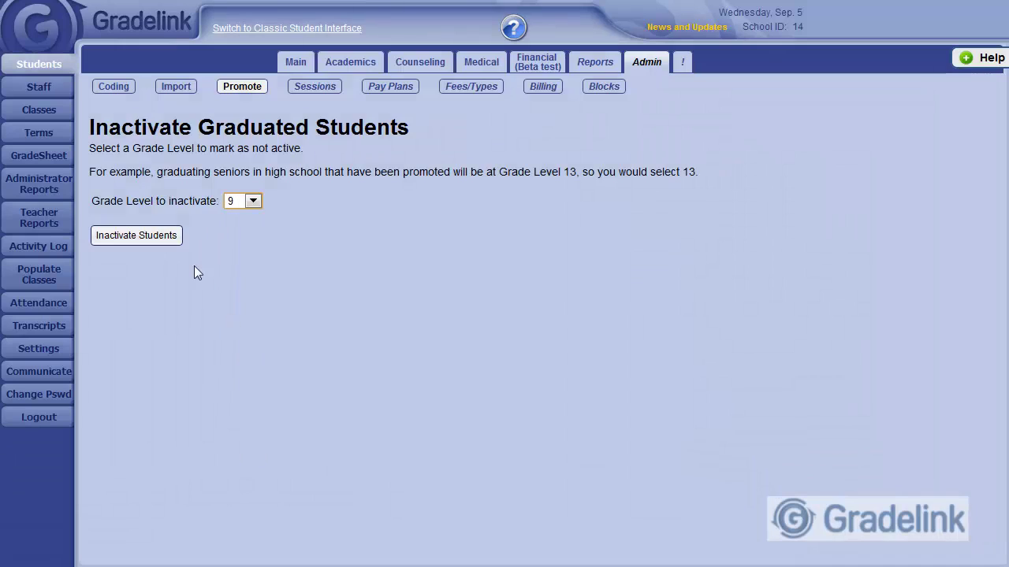
left_click(169, 239)
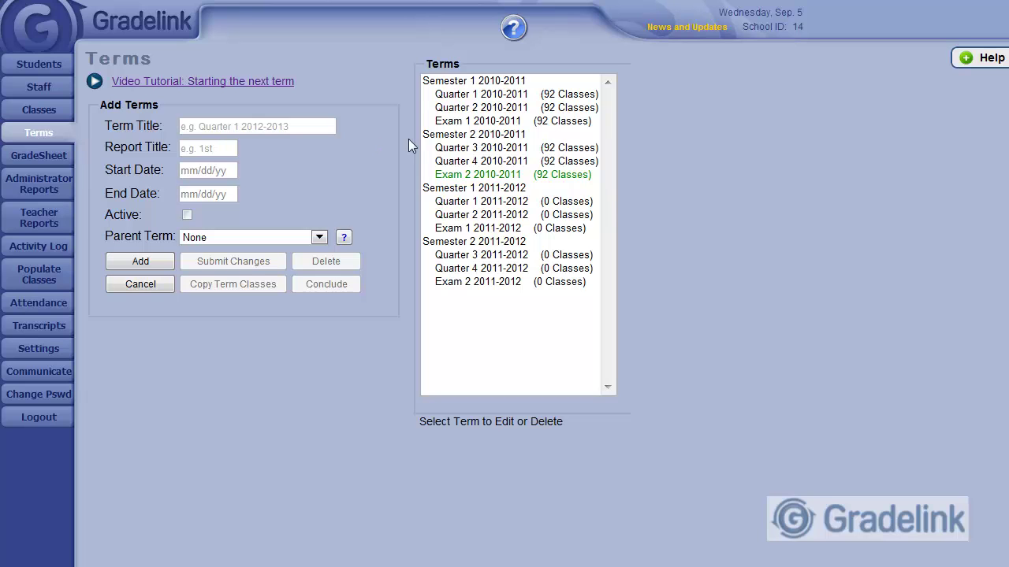
Set up copying the Quarter 4 2010-2011 classes to Quarter 1 2011-2012 without keeping students in the same classes.
left_click(475, 164)
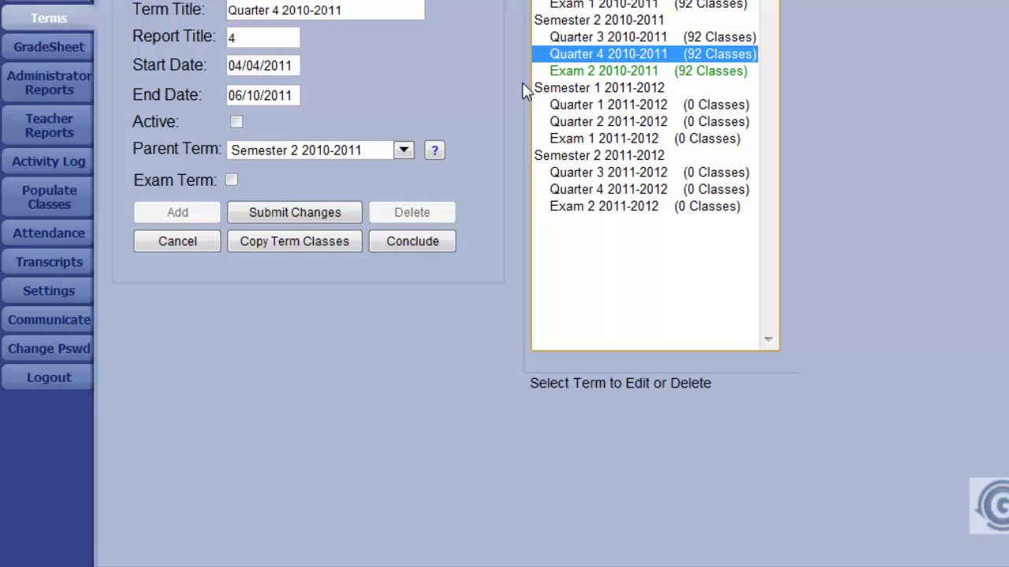
left_click(315, 189)
left_click(344, 262)
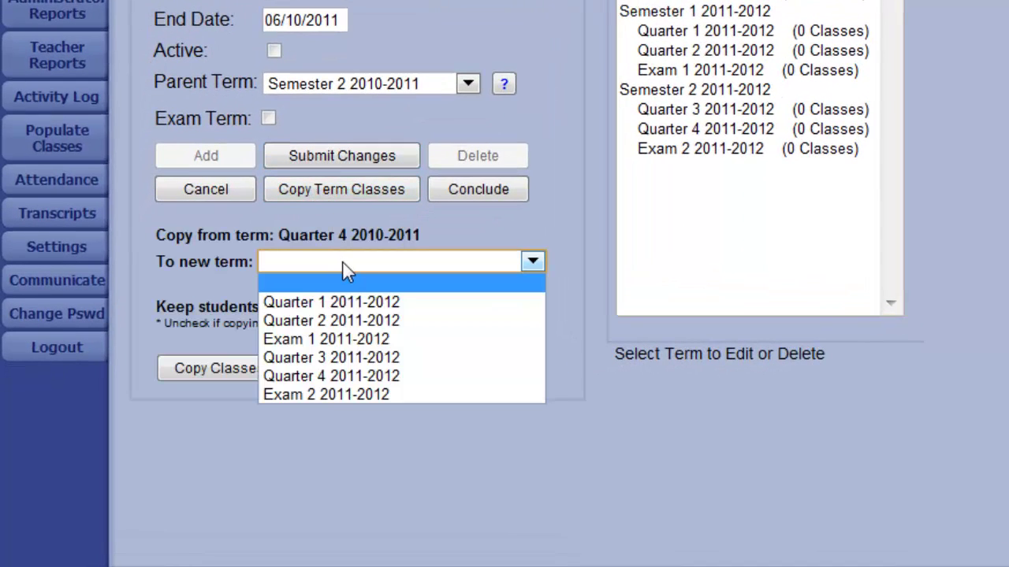
left_click(428, 306)
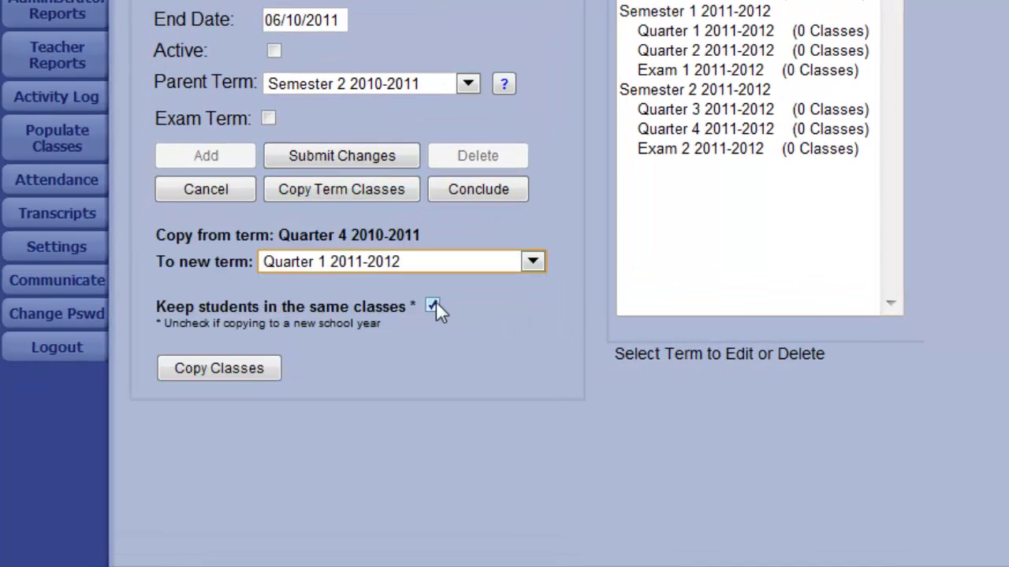
left_click(434, 305)
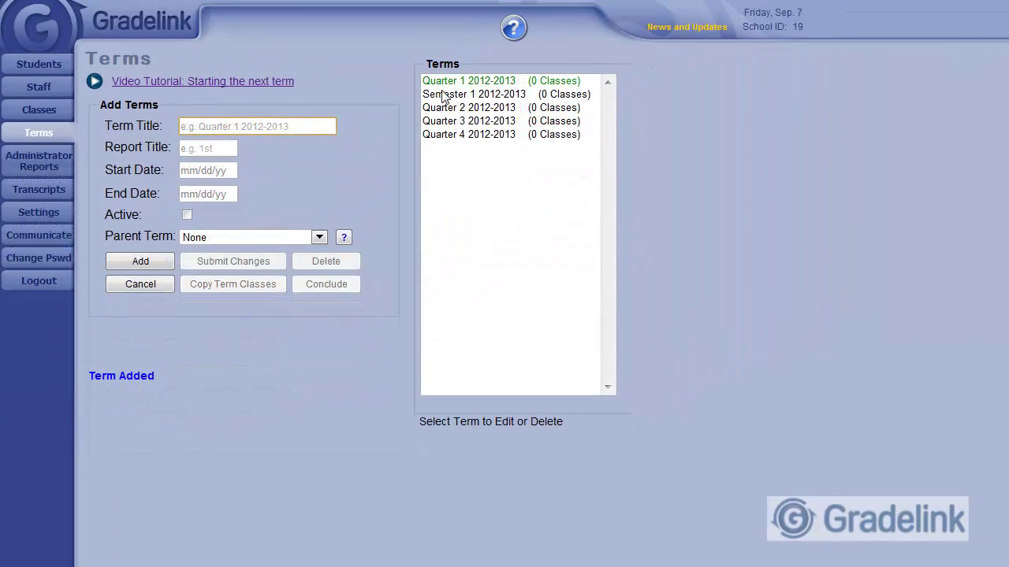
Open the term Quarter 1 2012-2013 for editing and bring up its parent term choices.
left_click(446, 82)
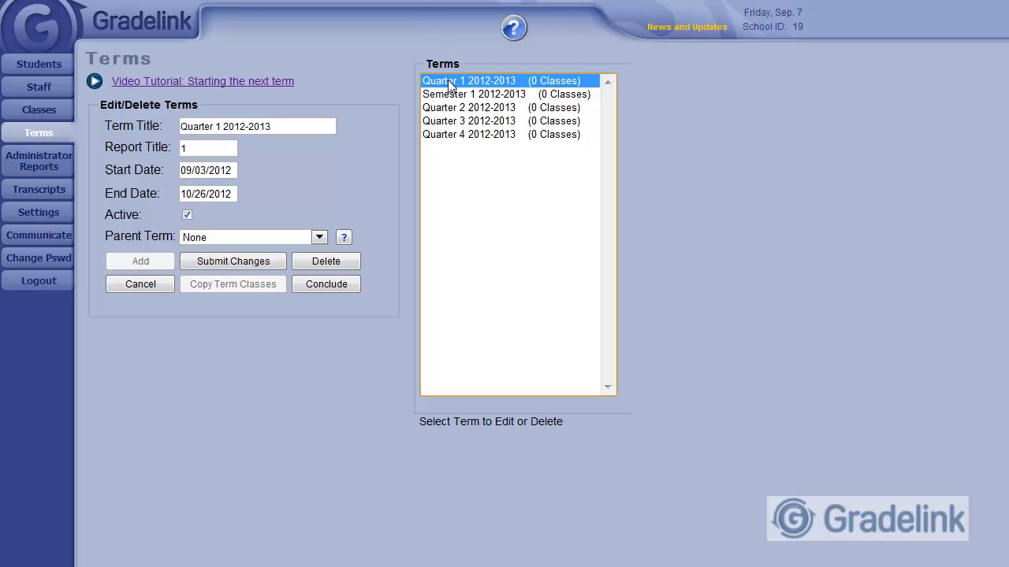
left_click(262, 235)
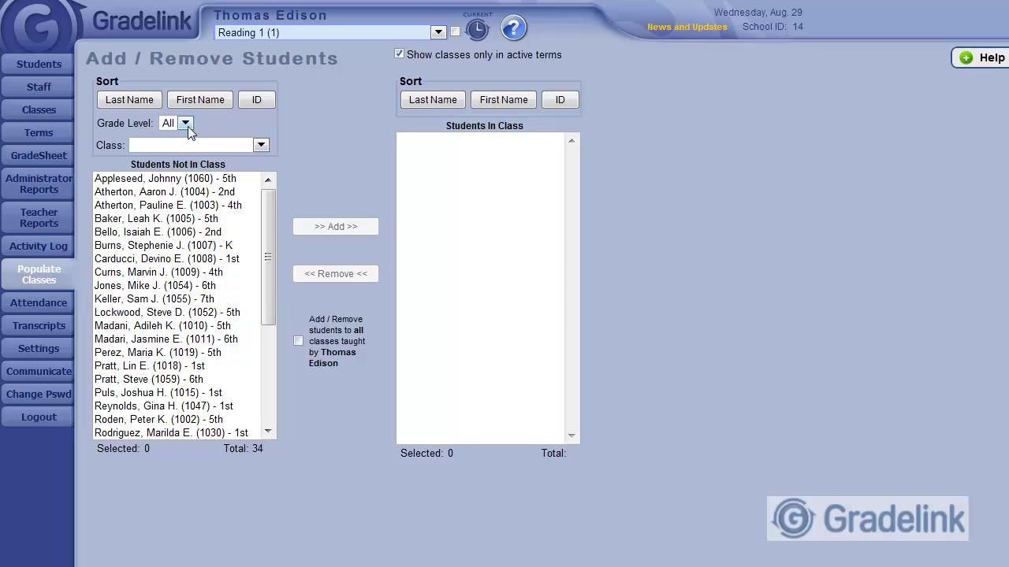
Filter the students not in the Reading 1 class by a single grade level.
left_click(186, 124)
left_click(177, 166)
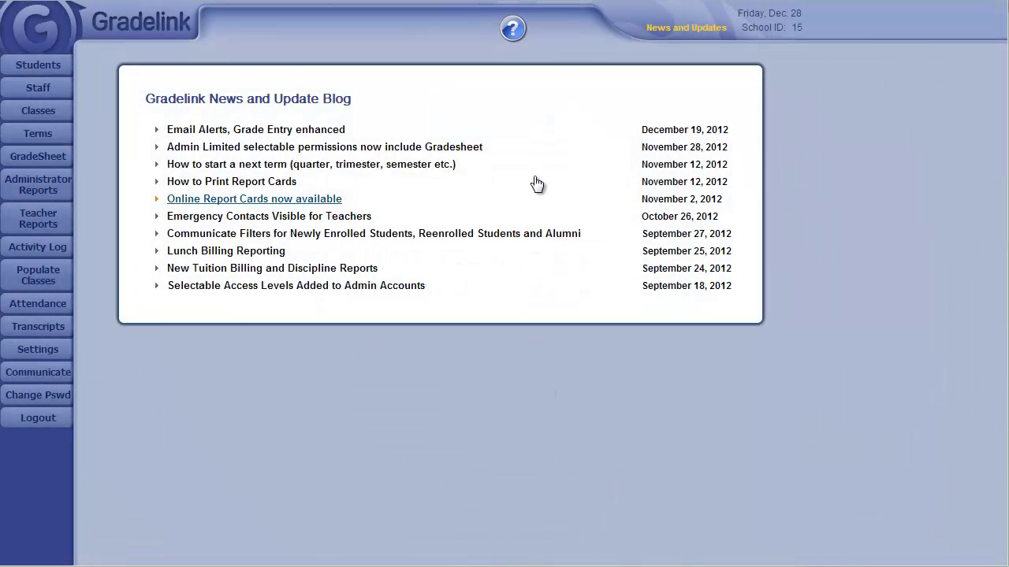
Open the Gradelink help site and look through the list of teacher training videos.
left_click(517, 34)
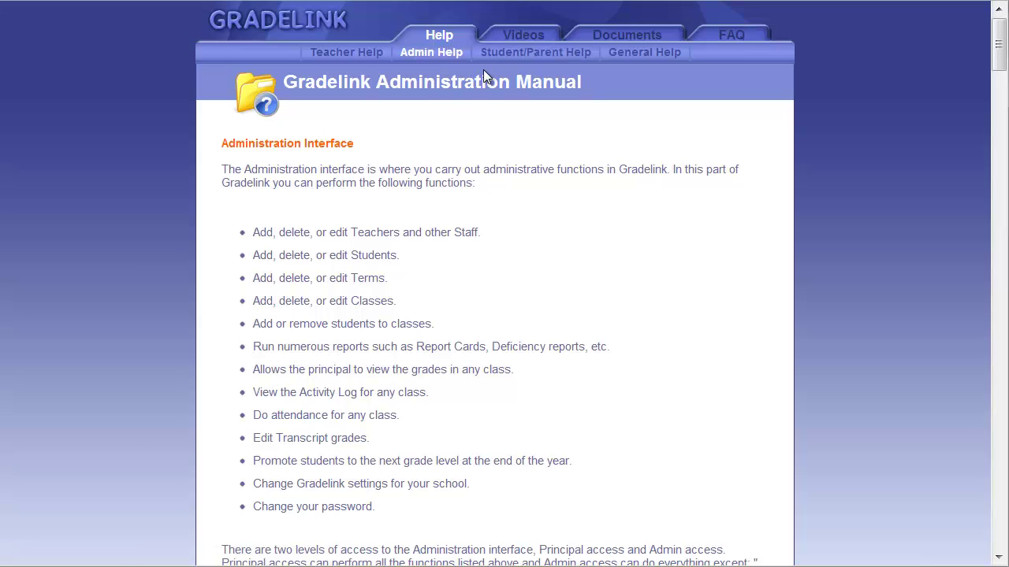
left_click(521, 35)
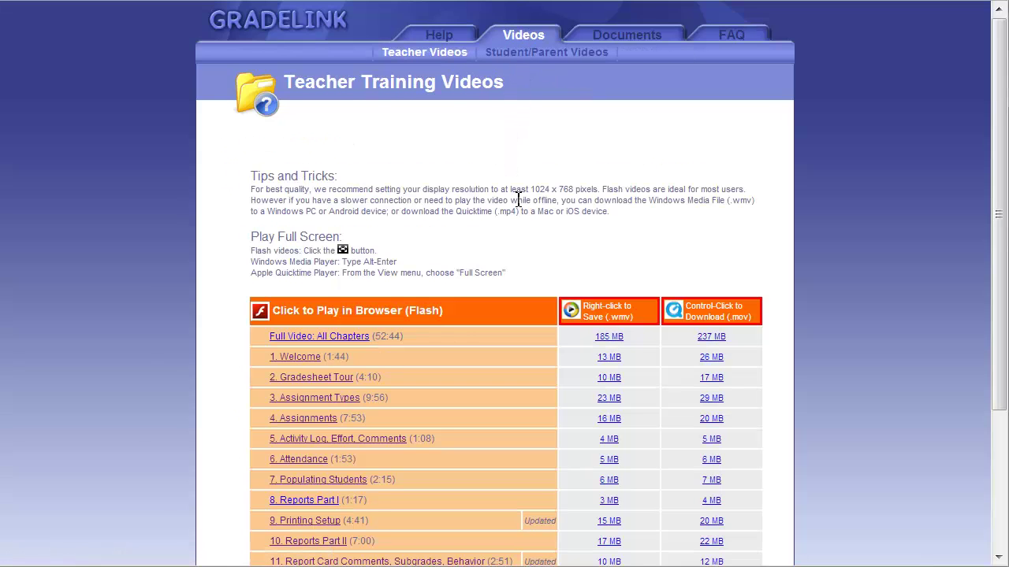
scroll(521, 201, "down", 3)
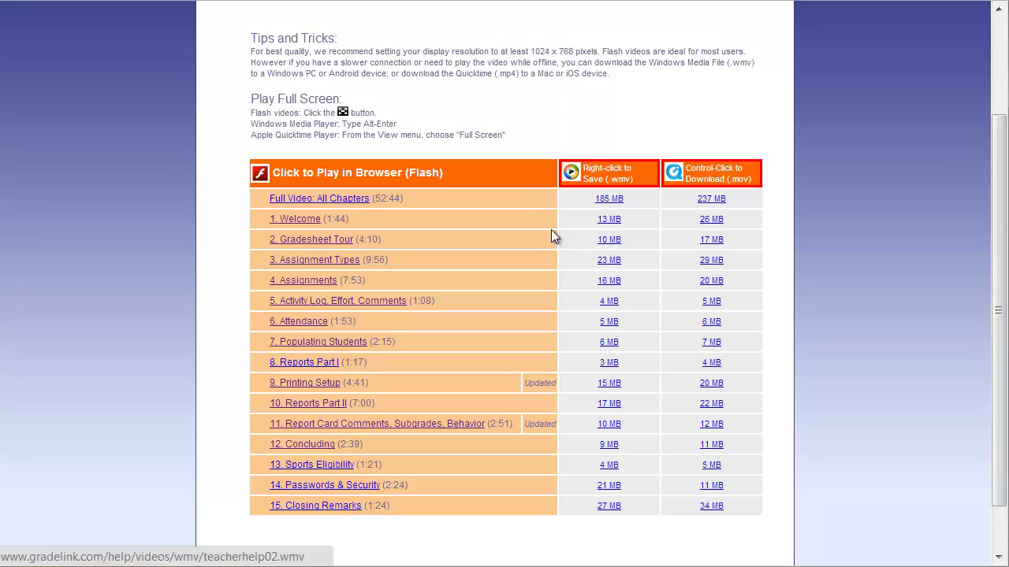